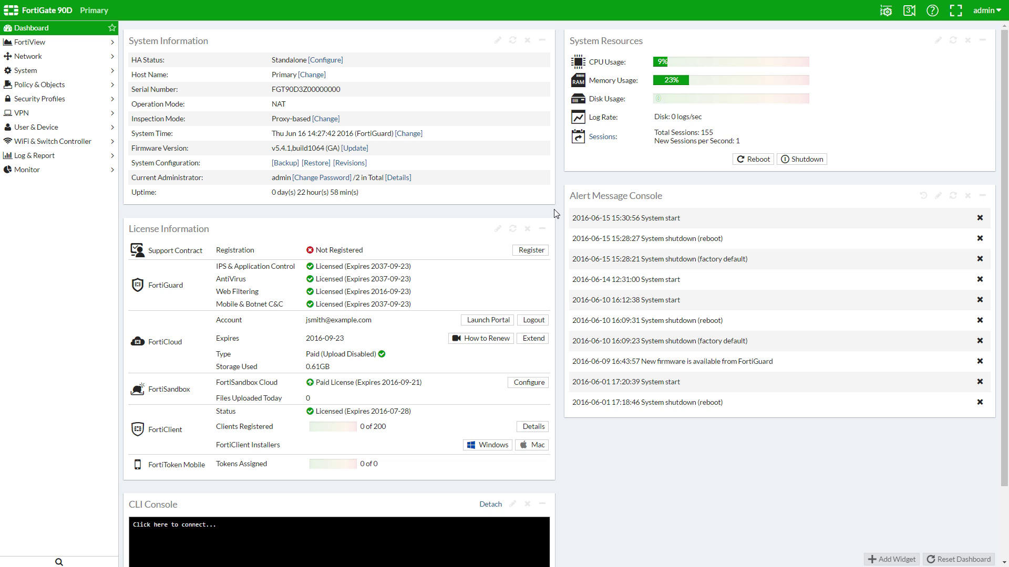
- Remove internal14 from the internal hardware switch members, leaving 13 ports
left_click(30, 58)
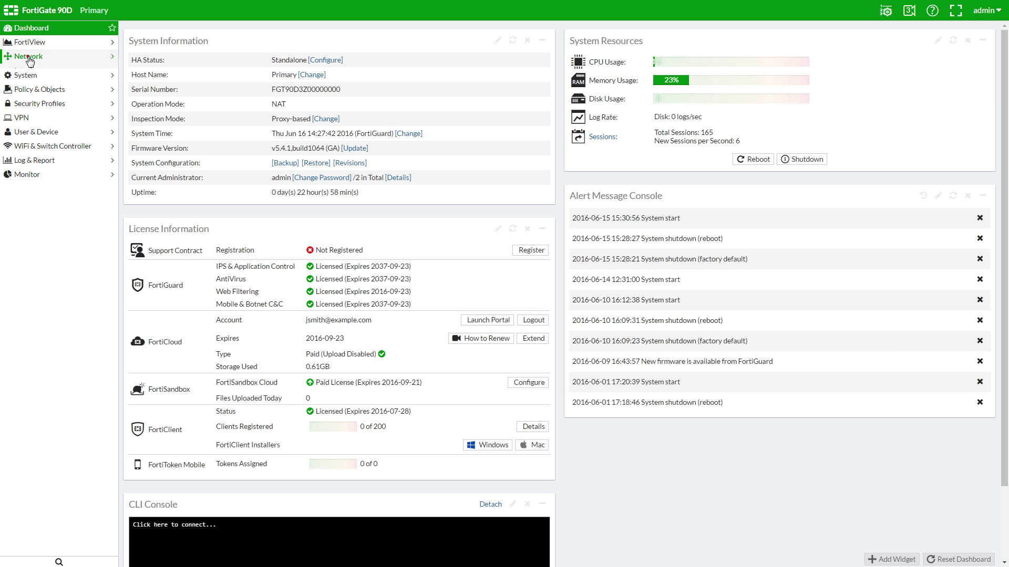
left_click(50, 76)
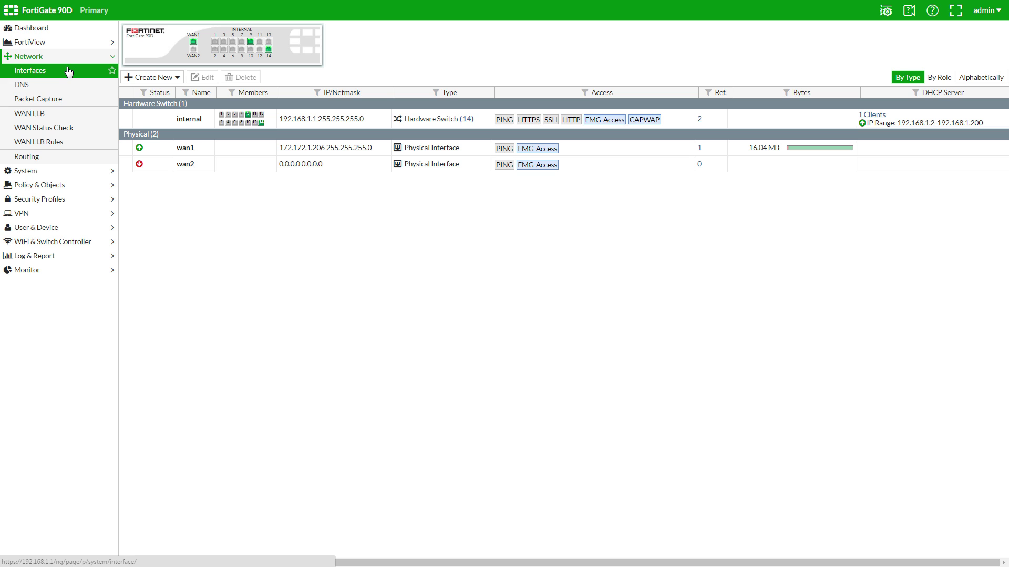
left_click(151, 119)
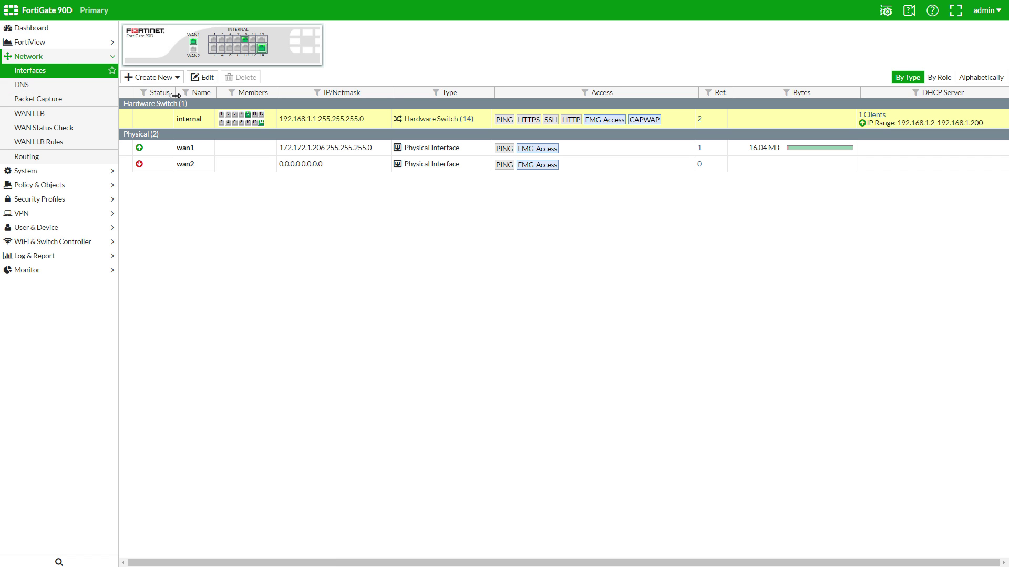
left_click(201, 77)
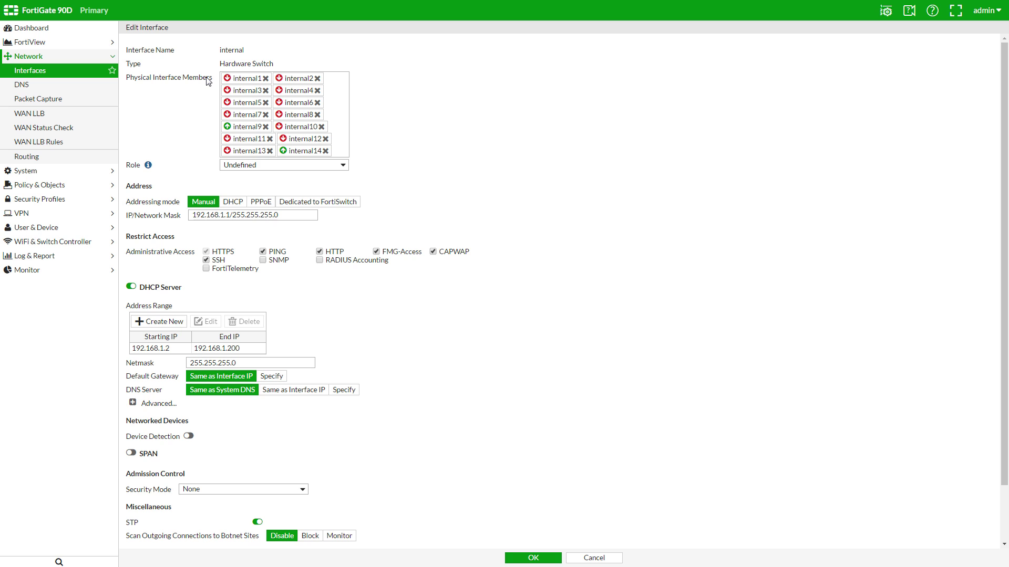
left_click(325, 151)
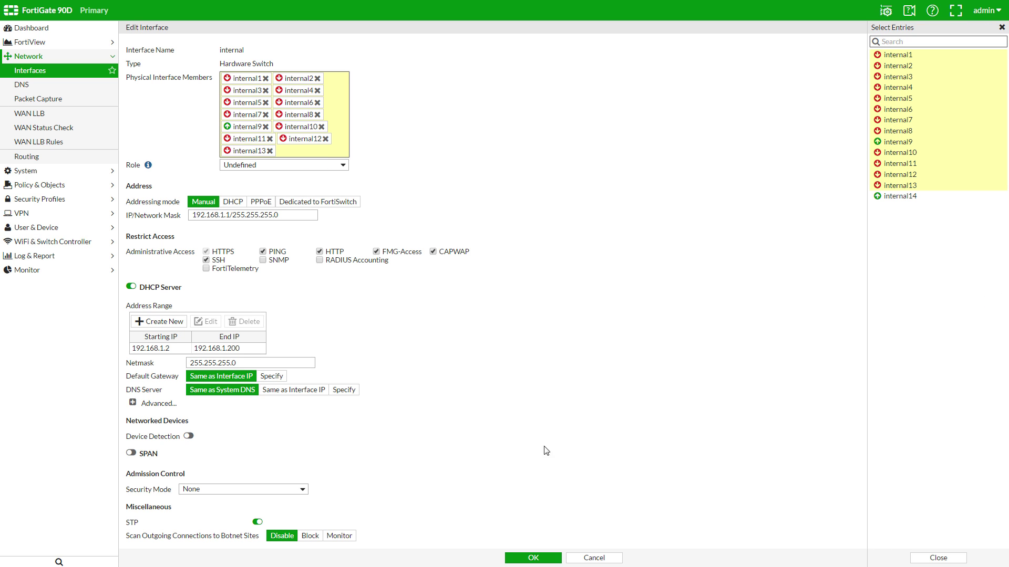
left_click(531, 559)
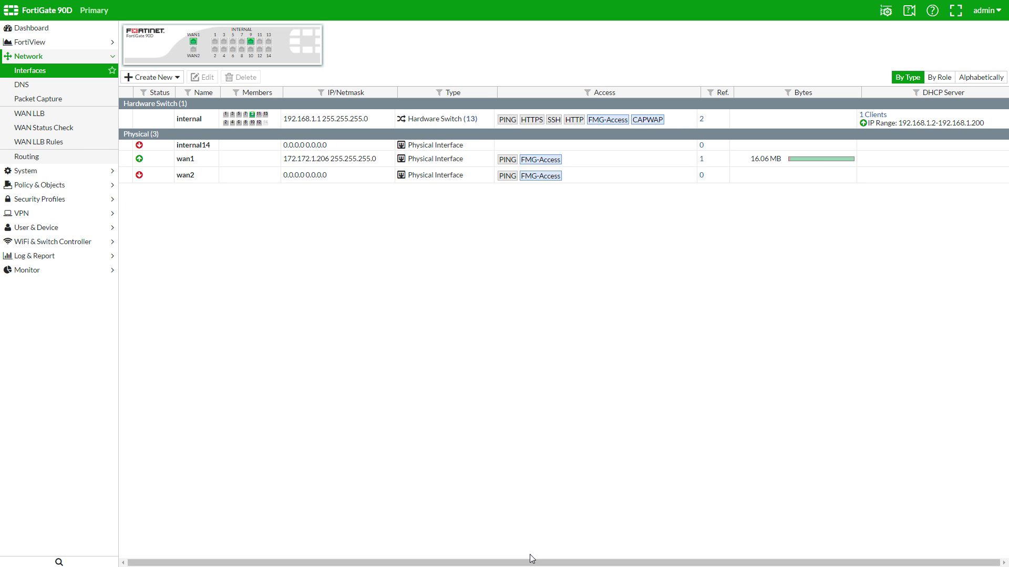
- Alias internal14 as FortiSwitch1 and dedicate it to FortiSwitch at 169.254.1.1/24
left_click(247, 147)
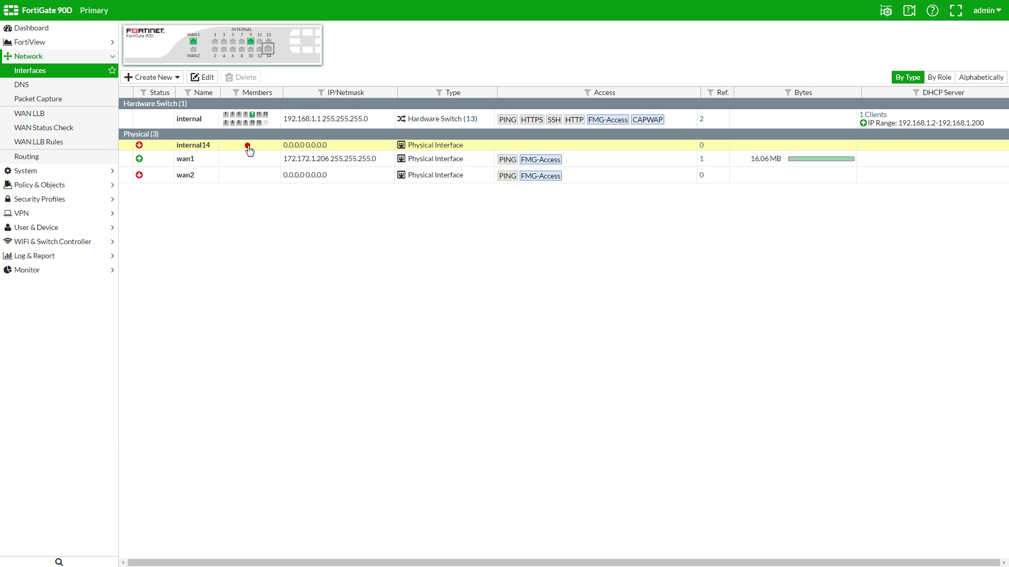
left_click(206, 79)
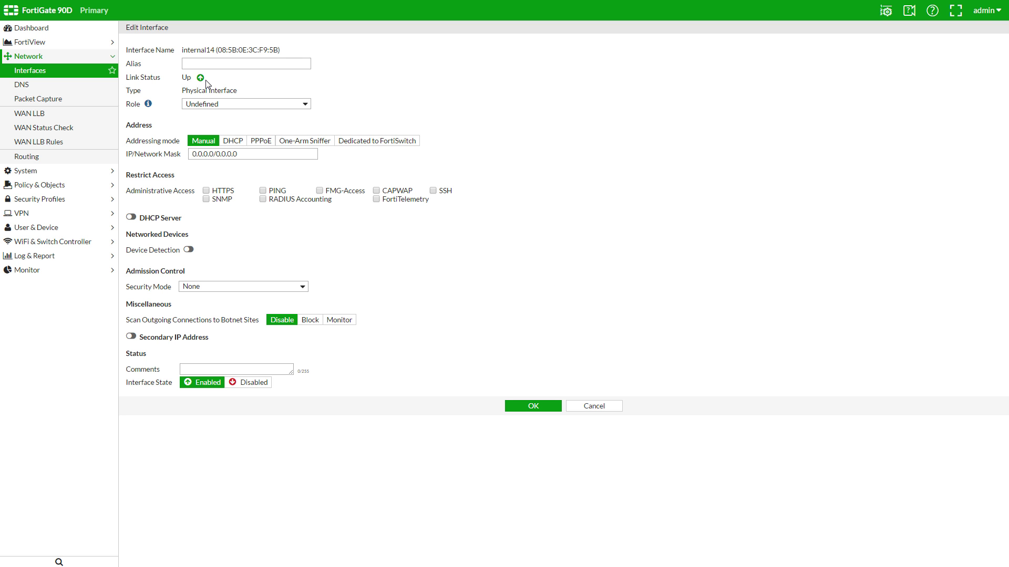
left_click(211, 63)
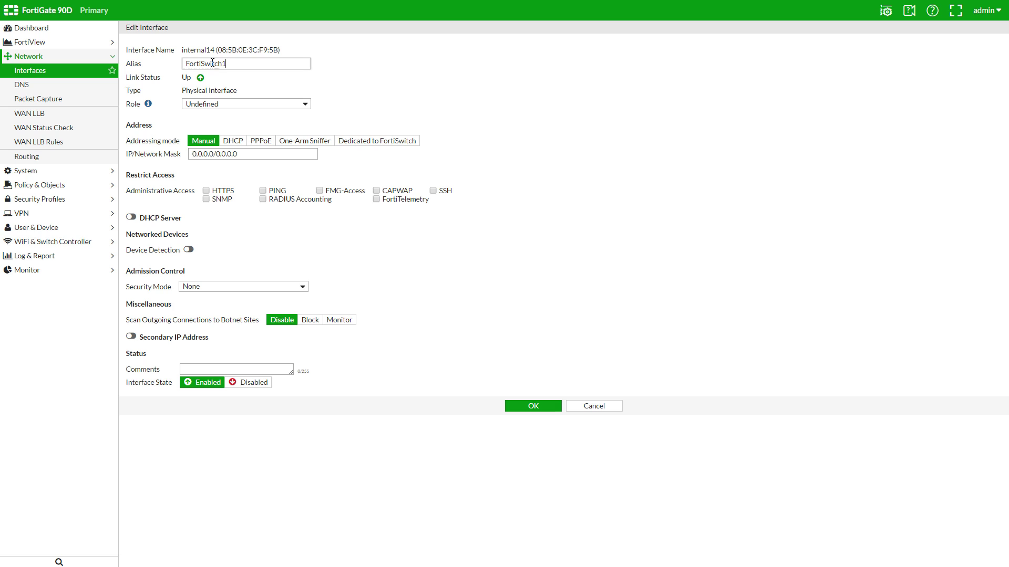
left_click(391, 140)
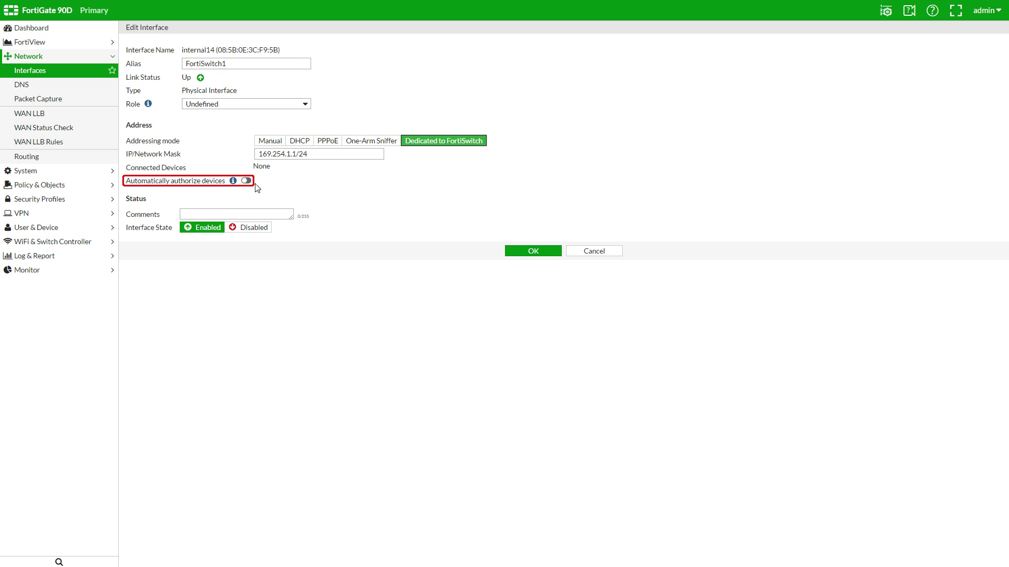
left_click(530, 250)
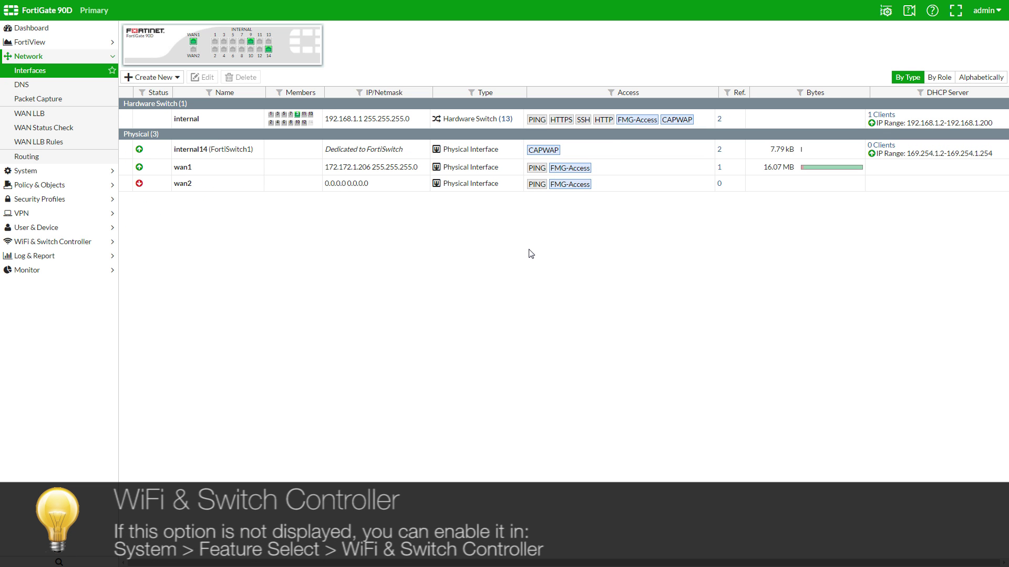
- Authorize the discovered FortiSwitch and refresh to confirm its link to internal14 on port 24
left_click(66, 241)
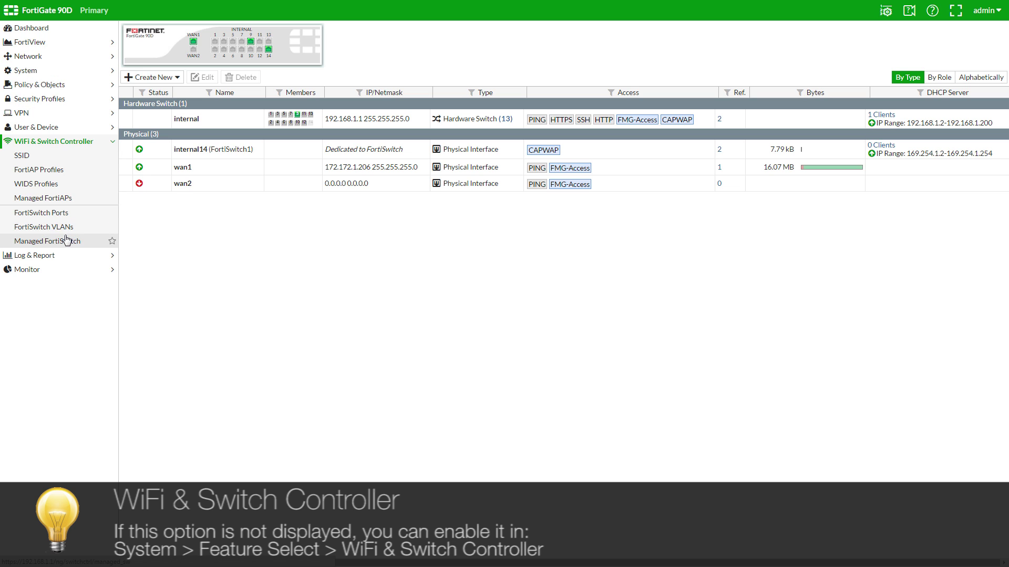
left_click(87, 245)
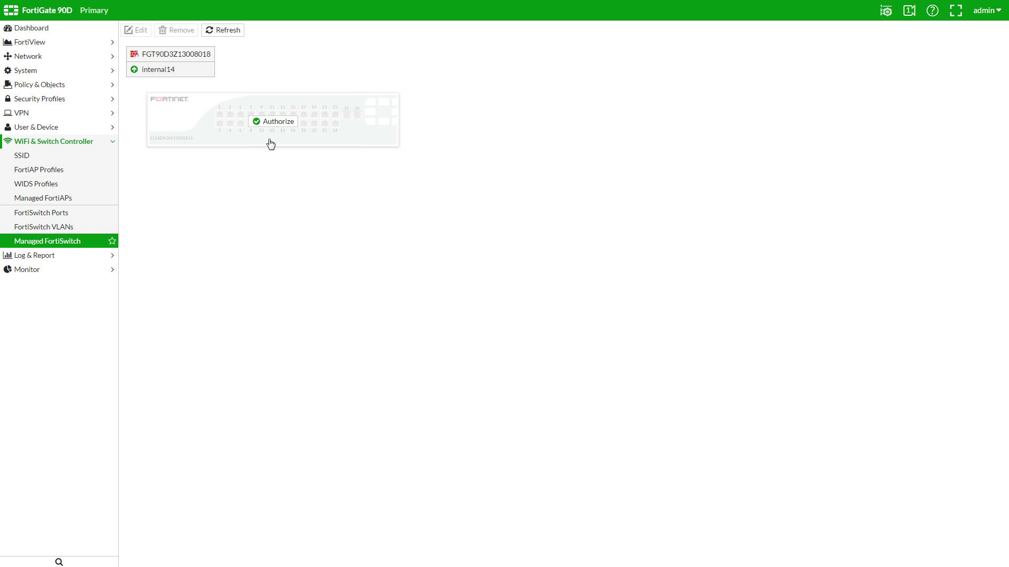
left_click(278, 124)
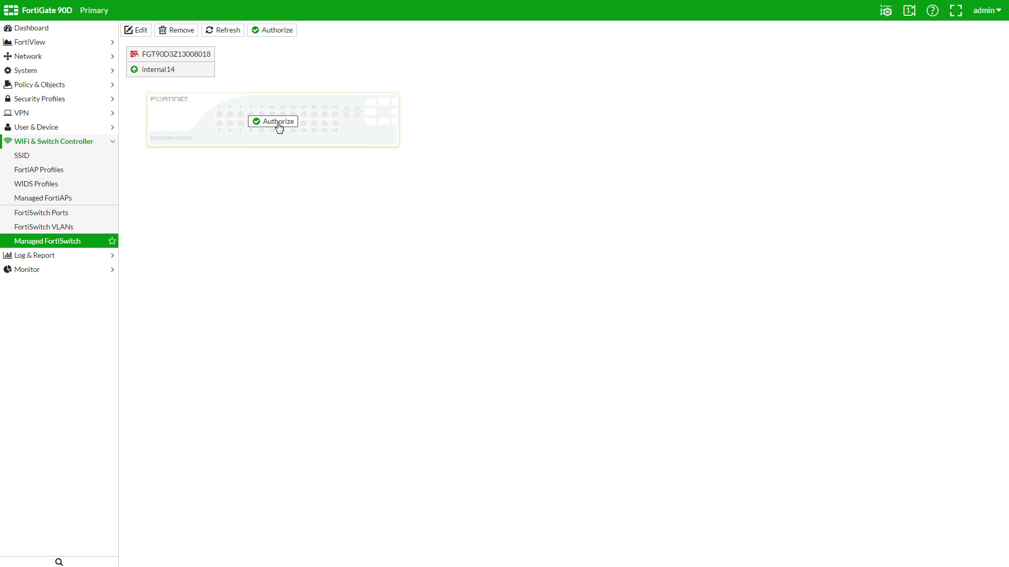
left_click(278, 124)
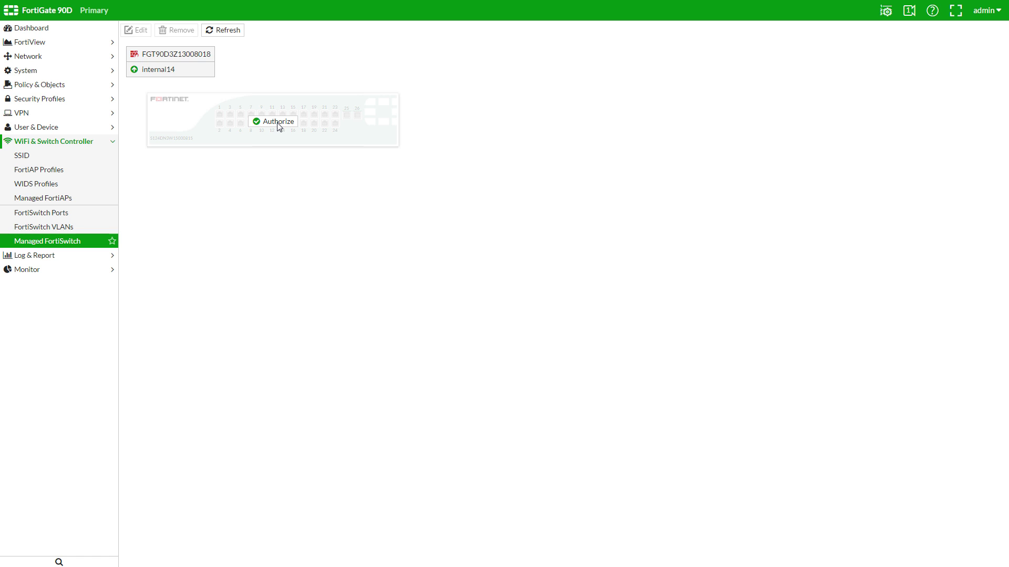
left_click(279, 124)
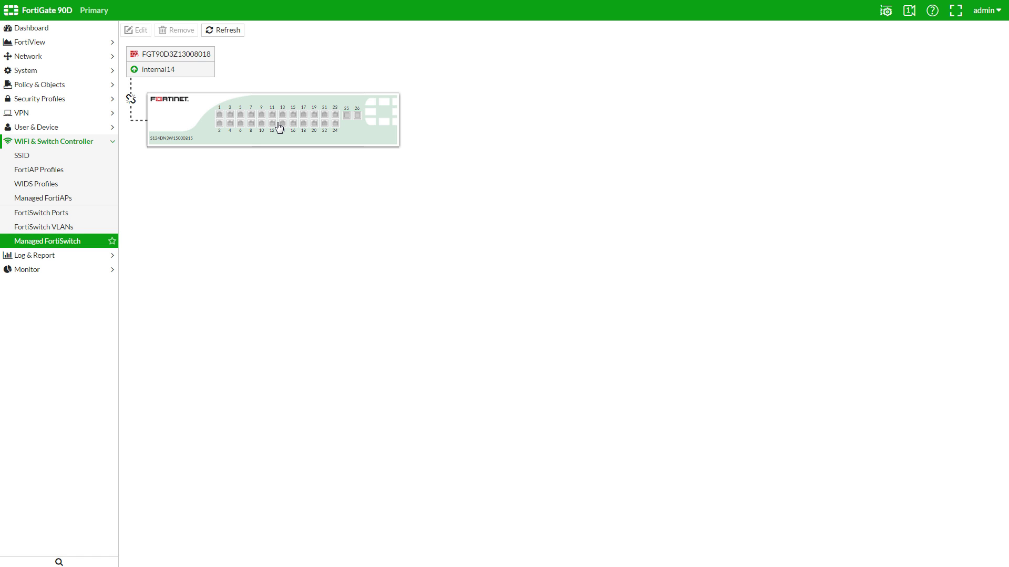
left_click(222, 31)
left_click(205, 101)
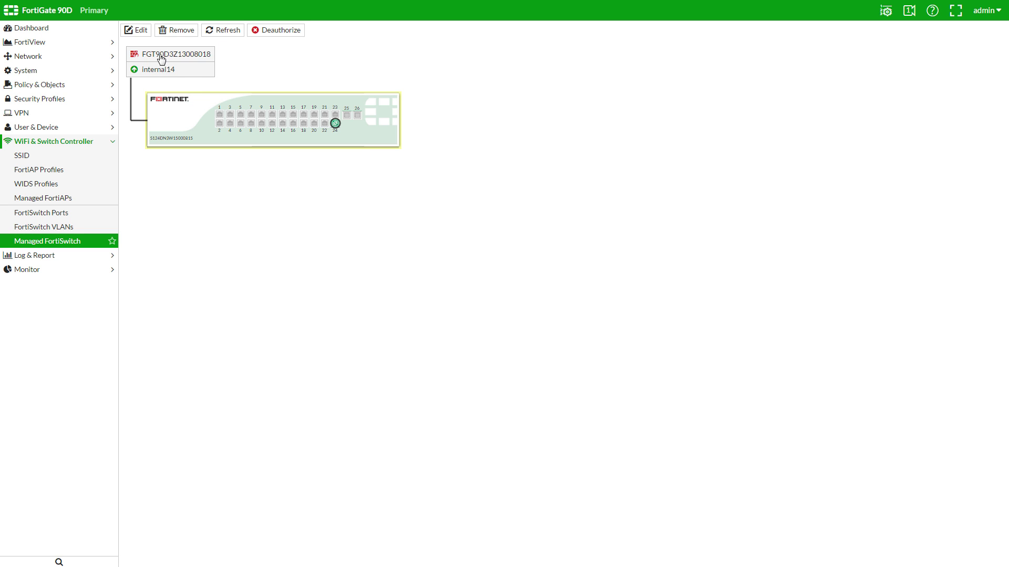
- Rename the managed switch to 'FortiSwitch Demo' and display its port list
left_click(140, 30)
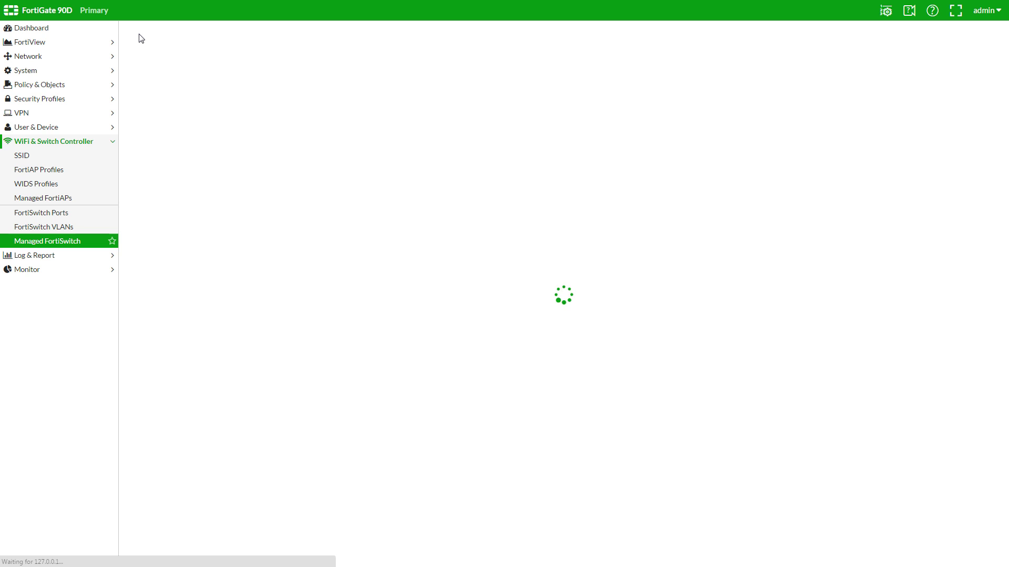
left_click(179, 63)
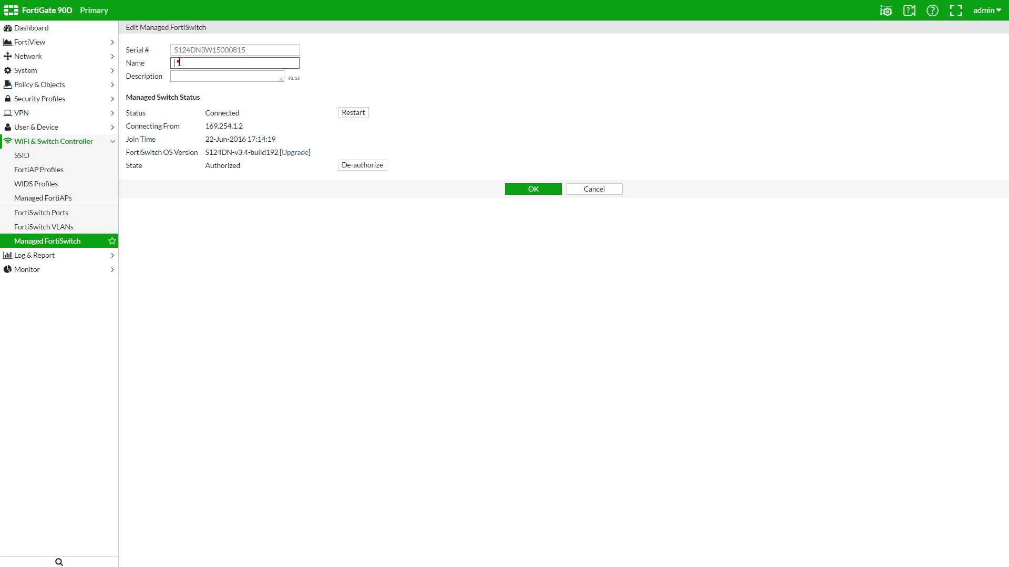
type("FortiSwitch Demo")
left_click(532, 190)
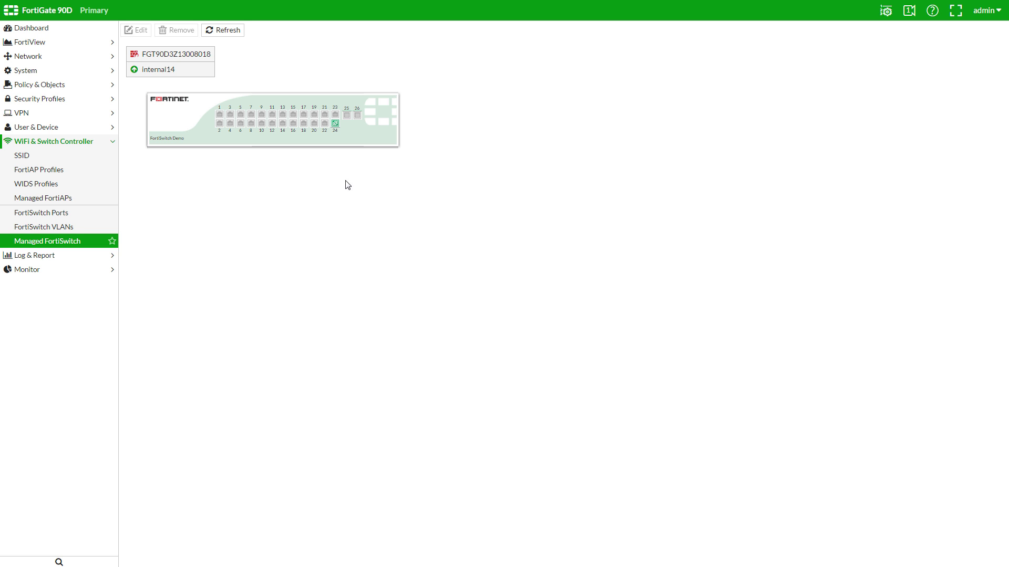
left_click(282, 126)
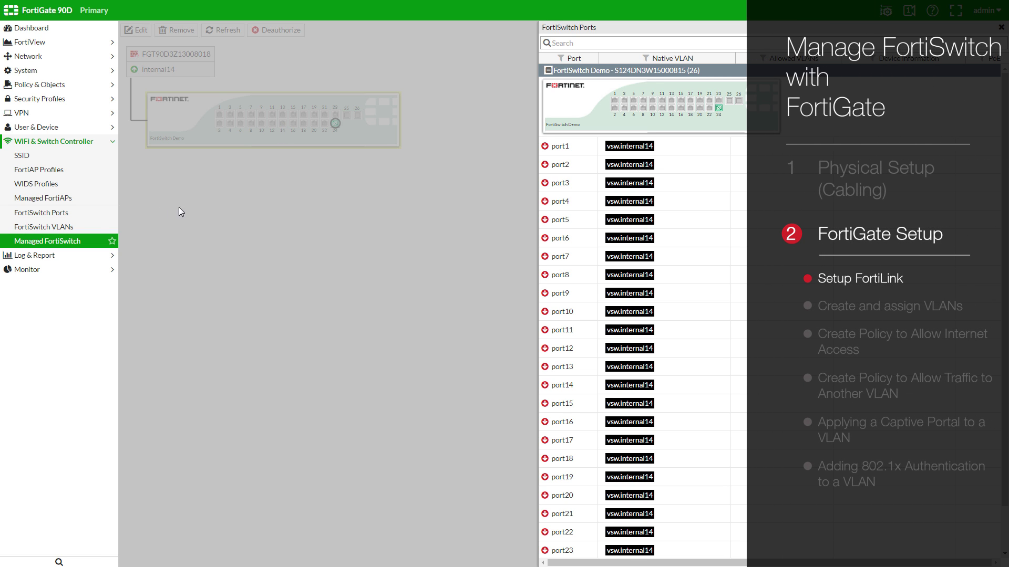
- Create VLAN - 1 with ID 2, dark red colour, 172.20.120.10/24, DHCP server and device detection
left_click(78, 229)
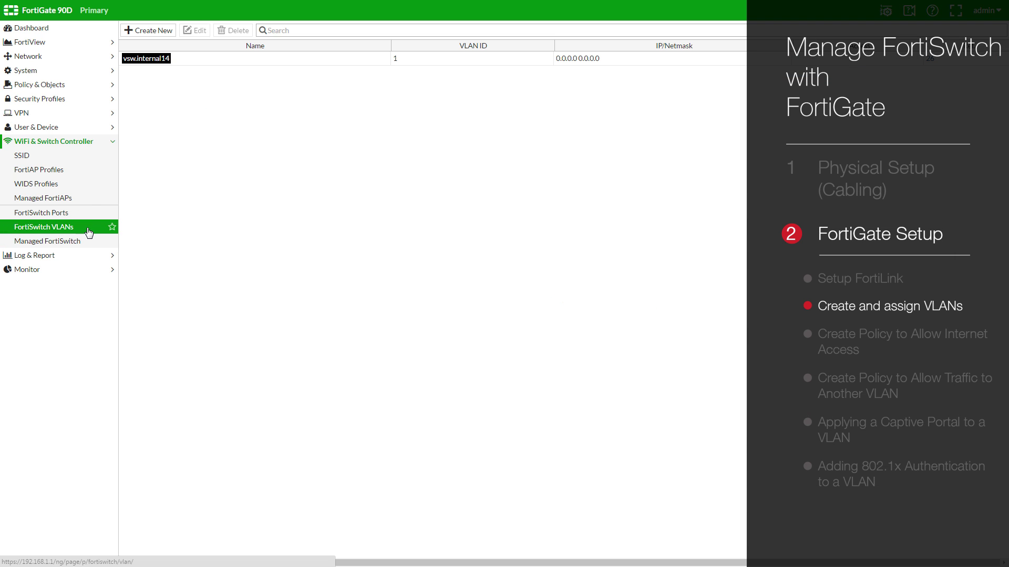
left_click(163, 30)
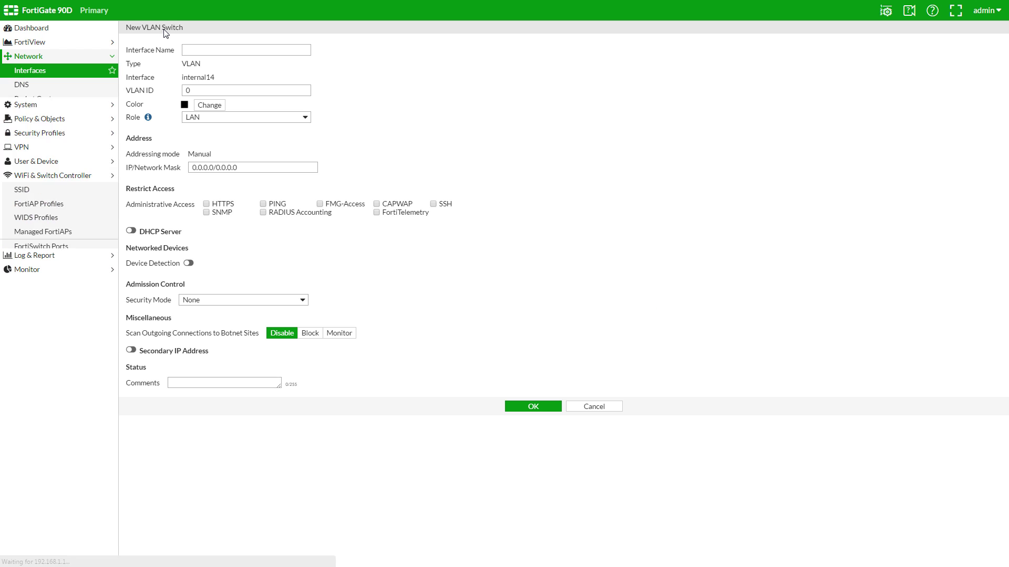
left_click(221, 49)
type("VLAN - 1")
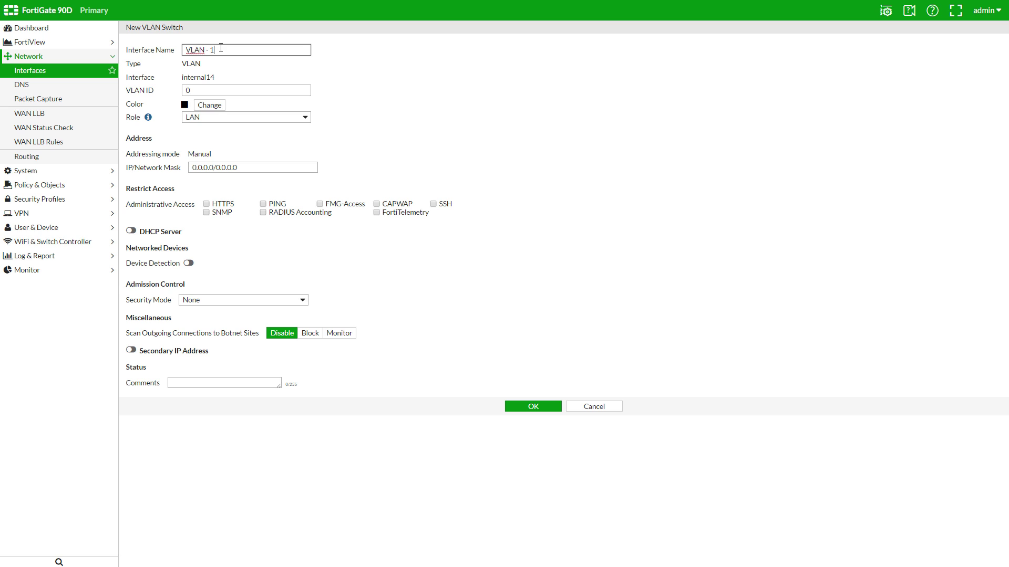
double_click(209, 91)
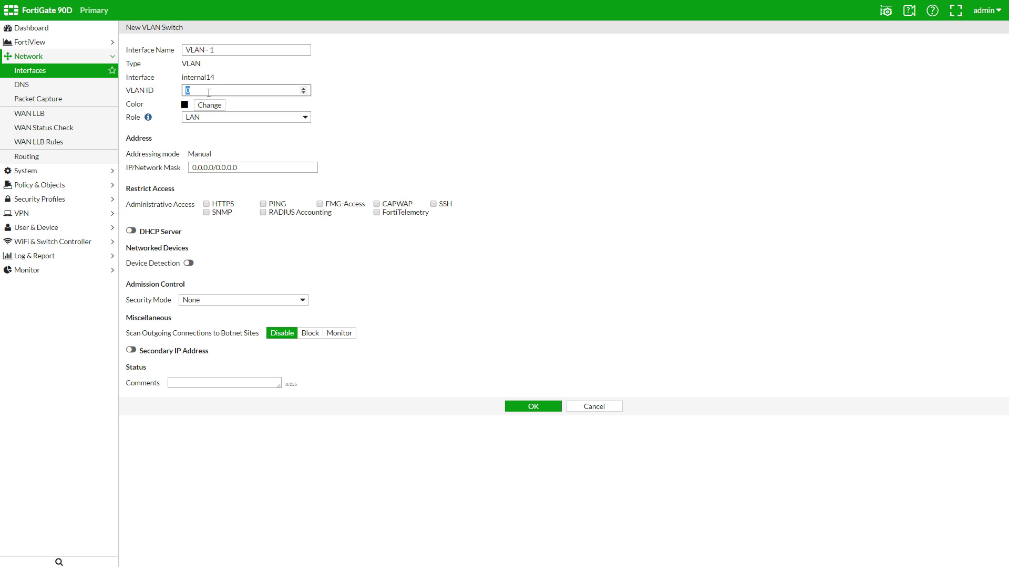
left_click(211, 107)
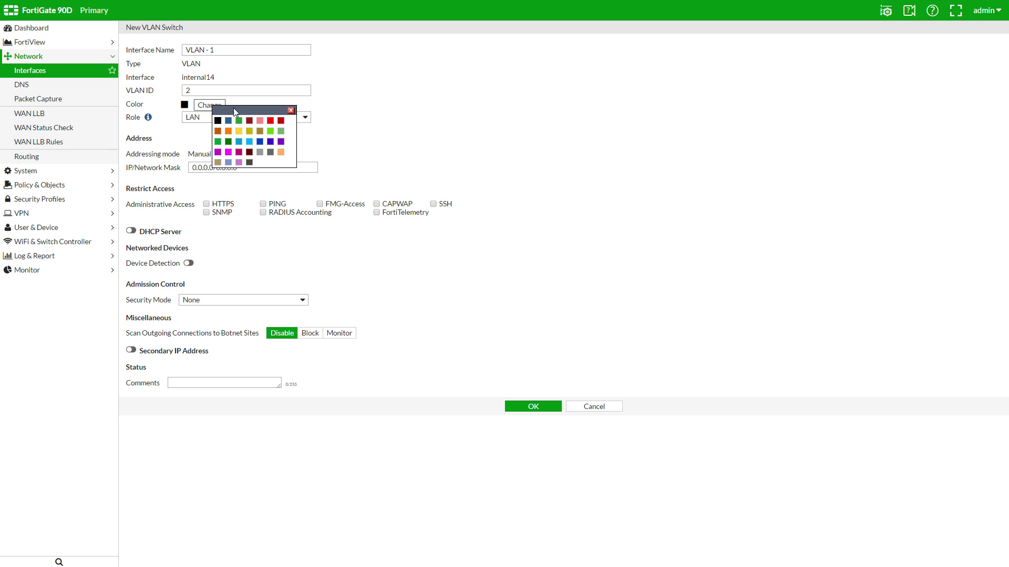
left_click(281, 120)
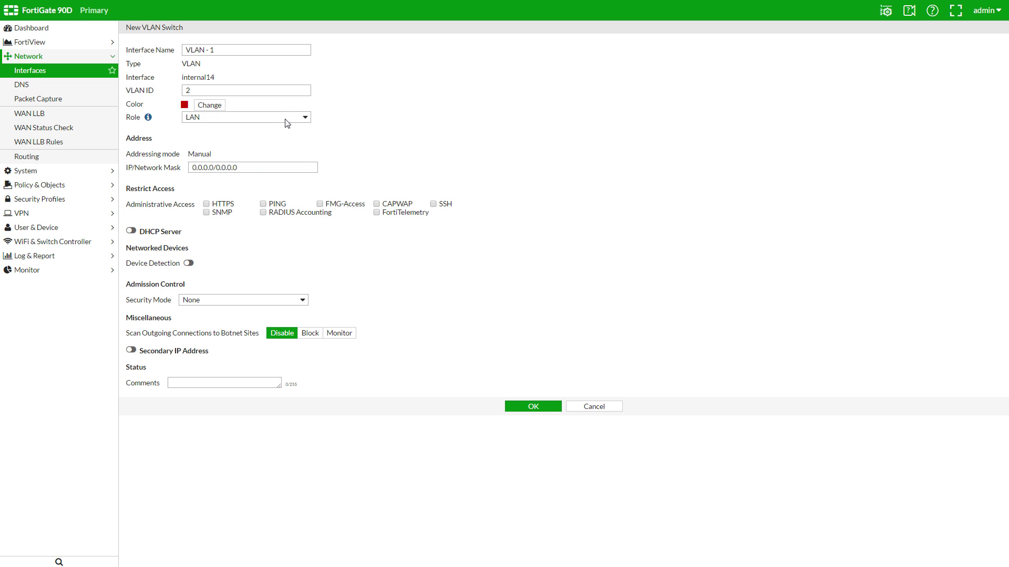
triple_click(242, 168)
type("172.")
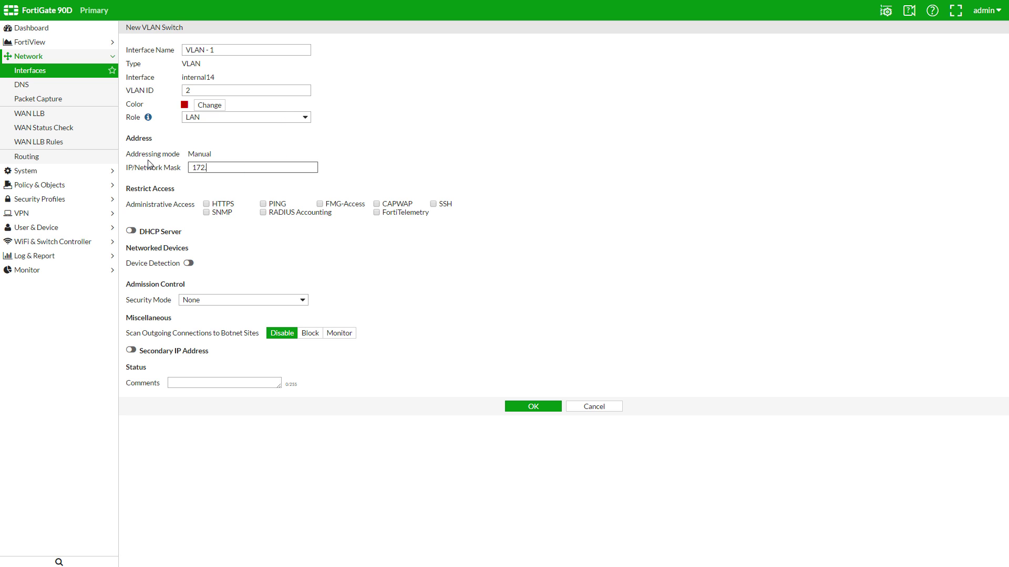
type("20.120.10/24")
left_click(130, 232)
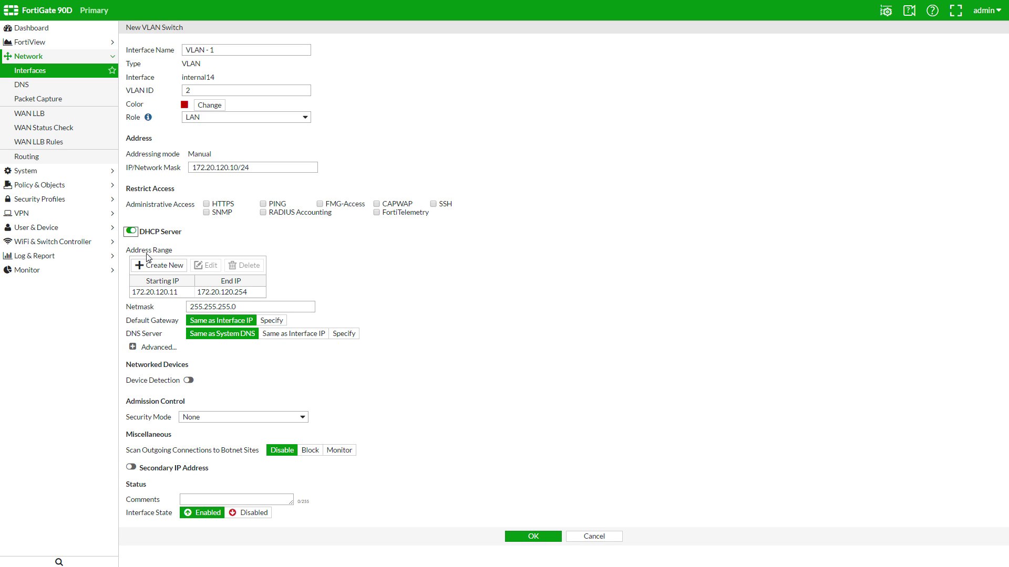
left_click(189, 381)
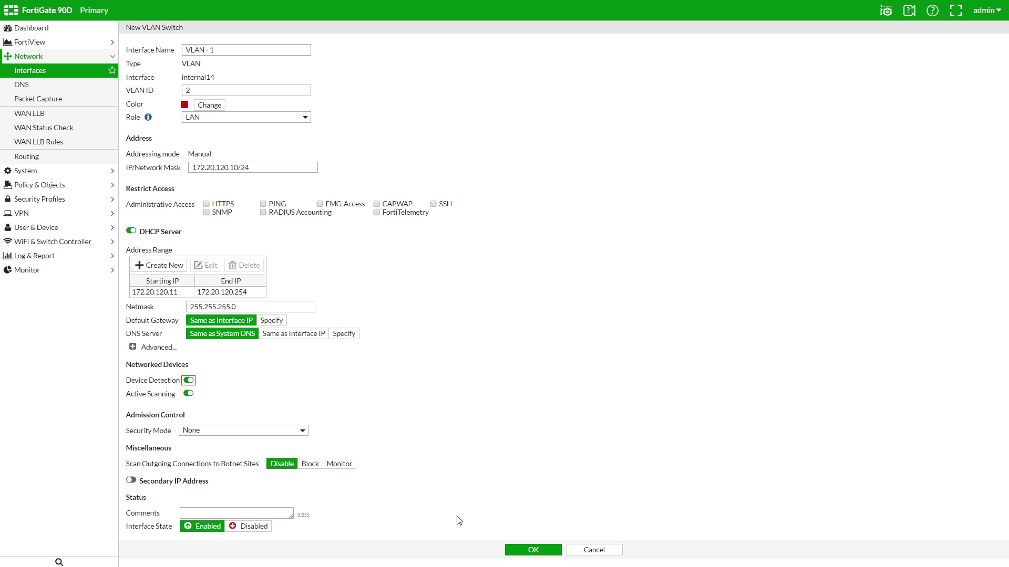
left_click(533, 550)
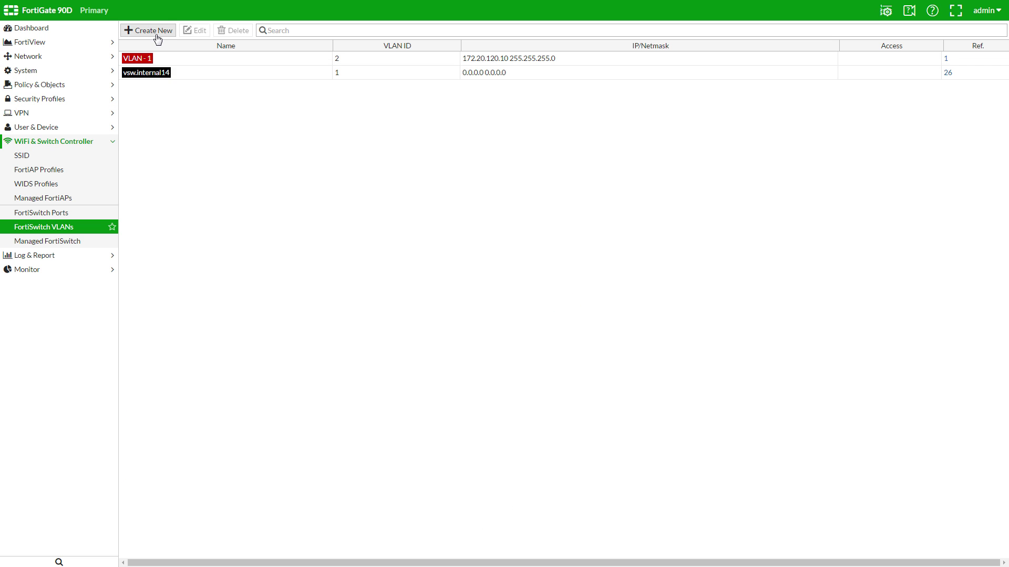
- Create VLAN - 2 with ID 3, blue colour, 172.20.130.10/24 and DHCP server enabled
left_click(154, 32)
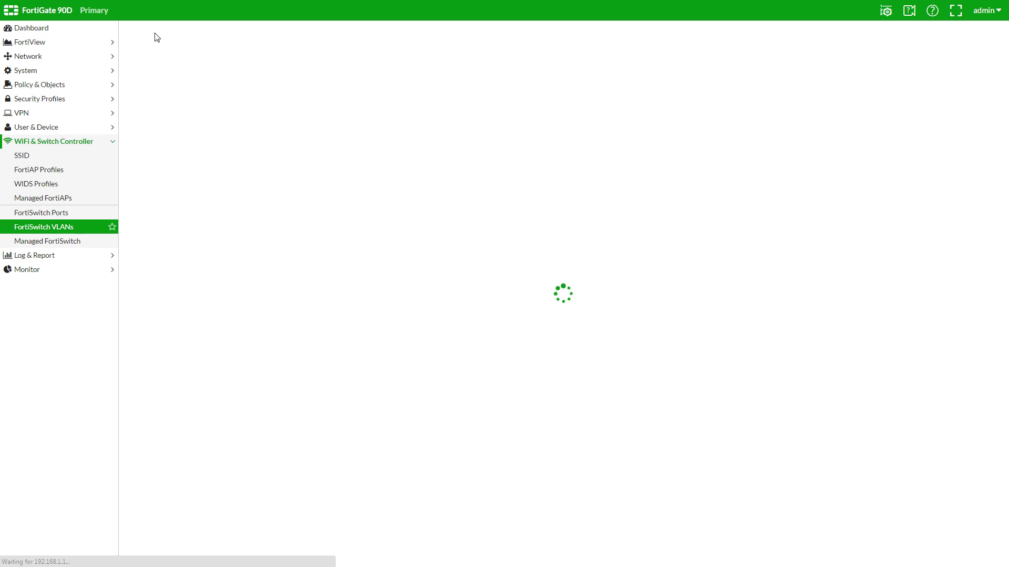
type("VLAN - 2")
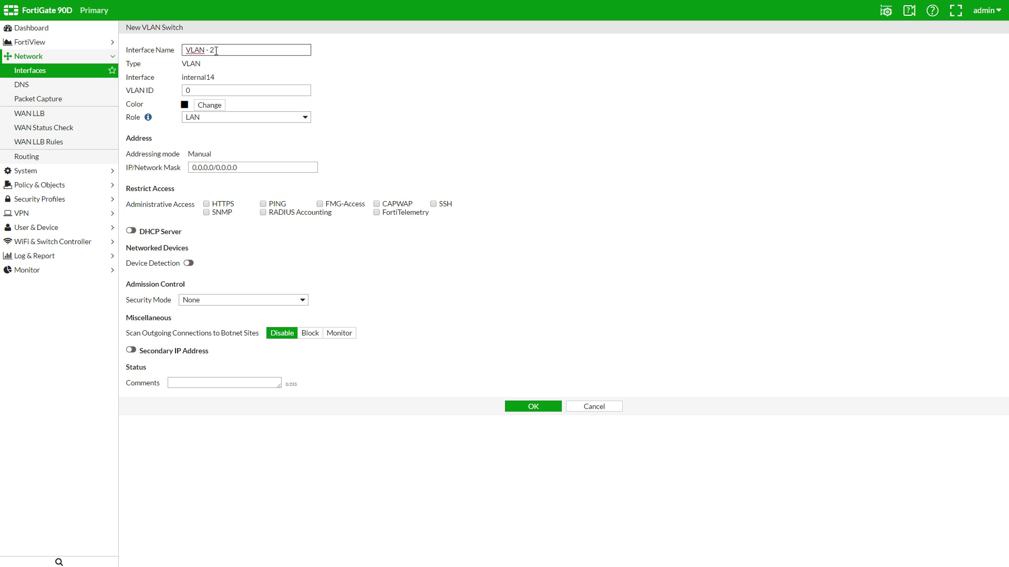
left_click(303, 90)
key("BackSpace")
type("3")
left_click(214, 105)
left_click(259, 140)
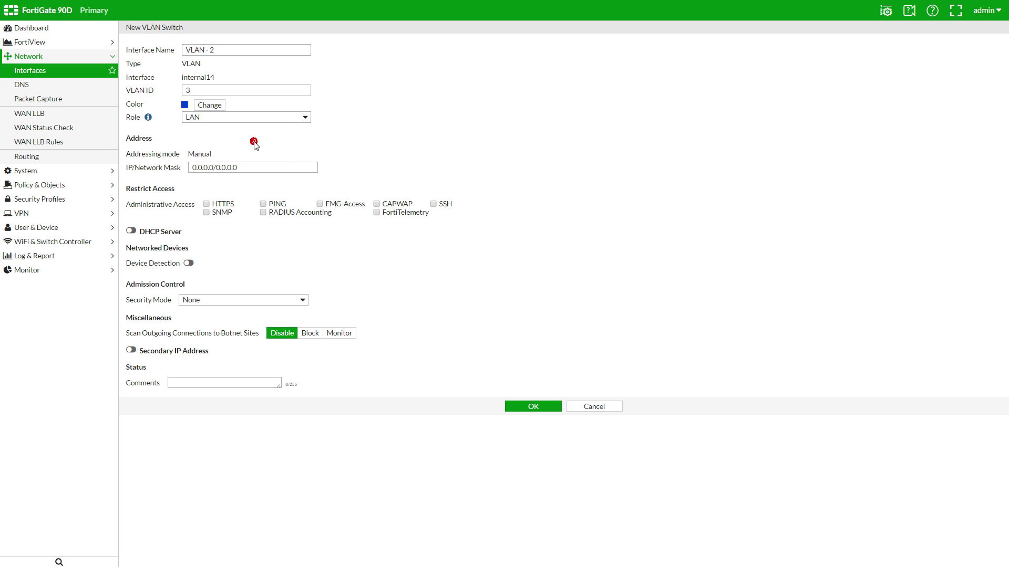
triple_click(241, 168)
type("172.20.130.10/24")
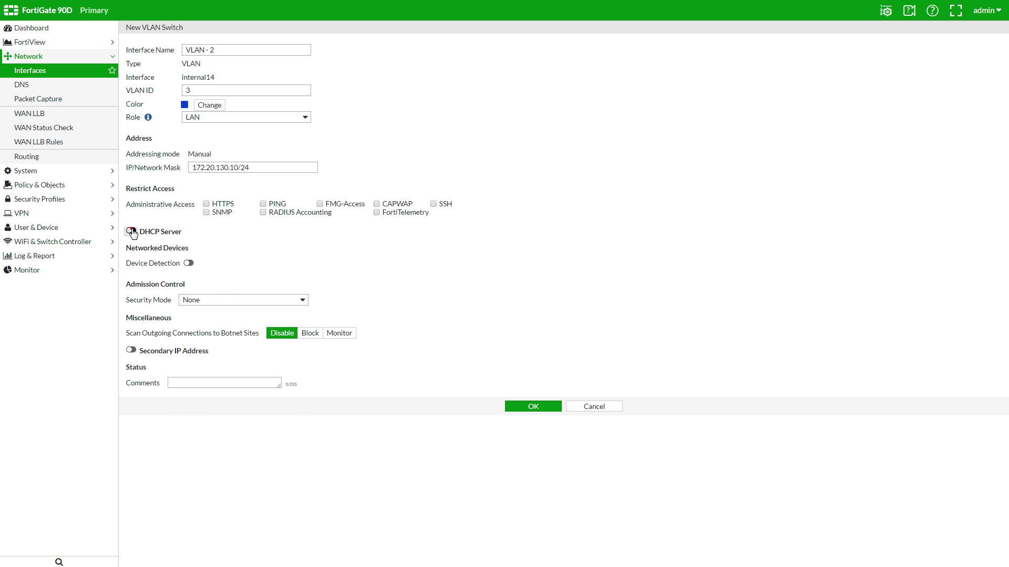
left_click(130, 231)
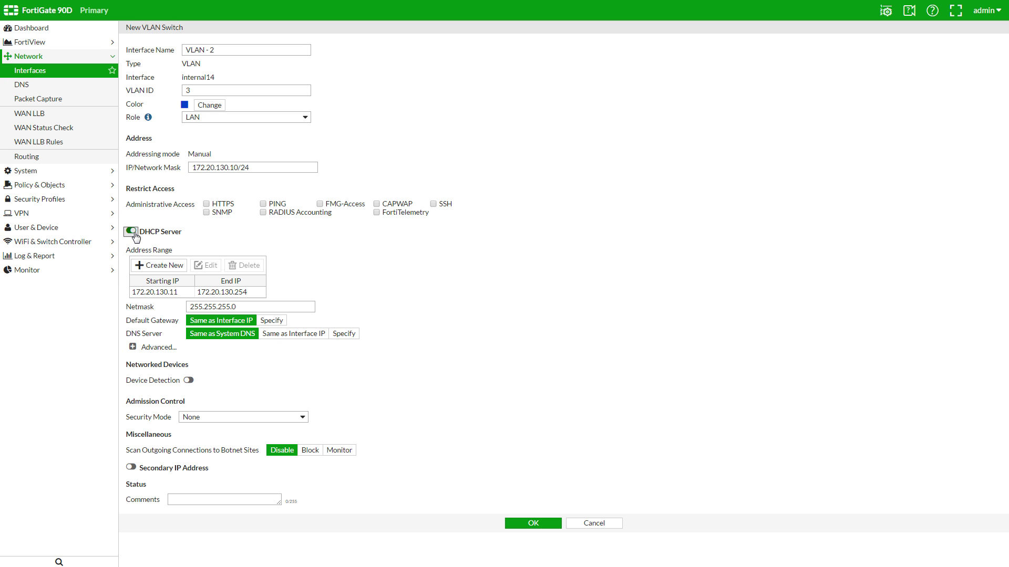
left_click(534, 523)
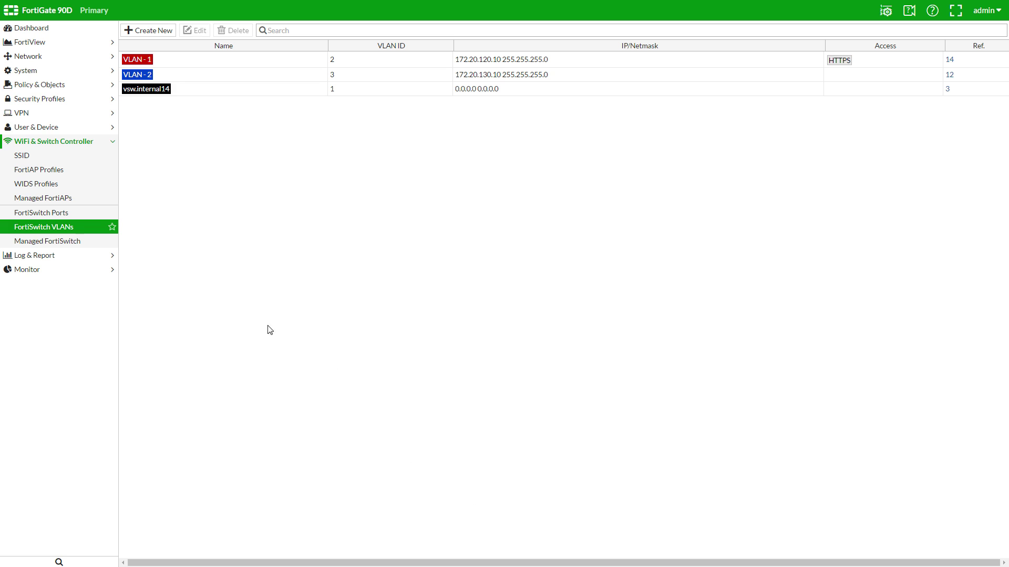
- Set native VLAN - 1 on FortiSwitch ports 1–12
left_click(96, 216)
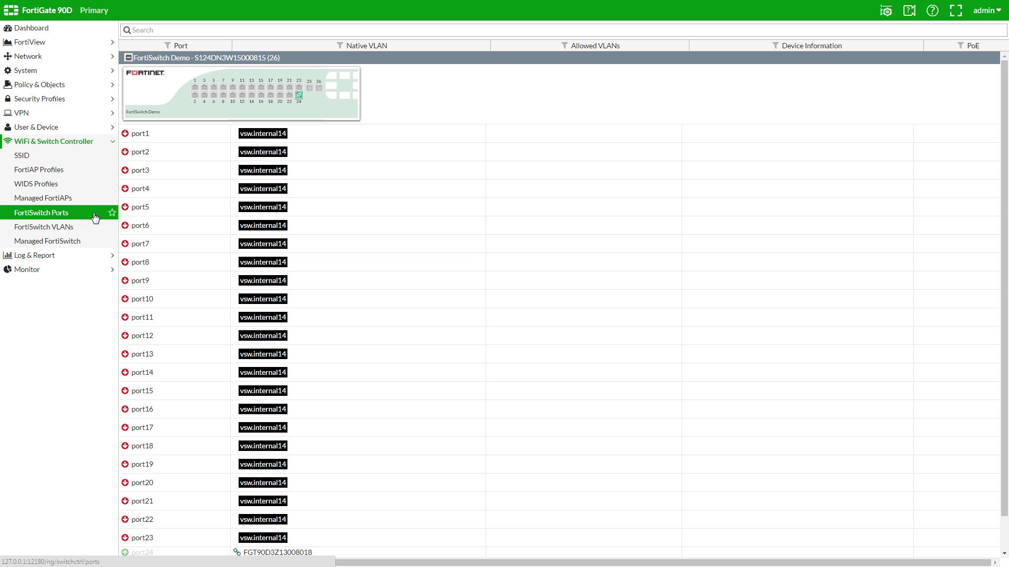
left_click(406, 140)
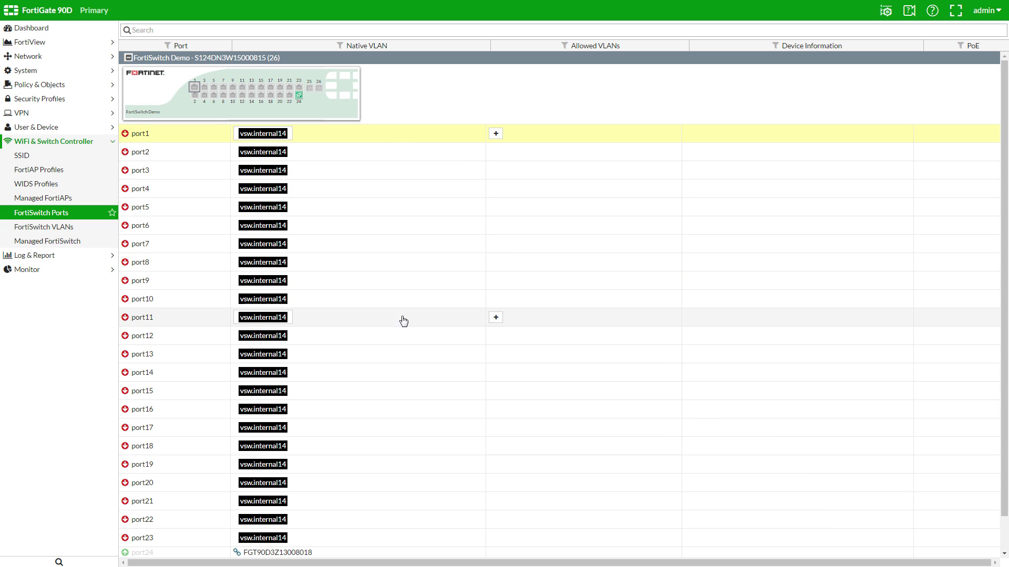
left_click(399, 337, "shift")
left_click(293, 338)
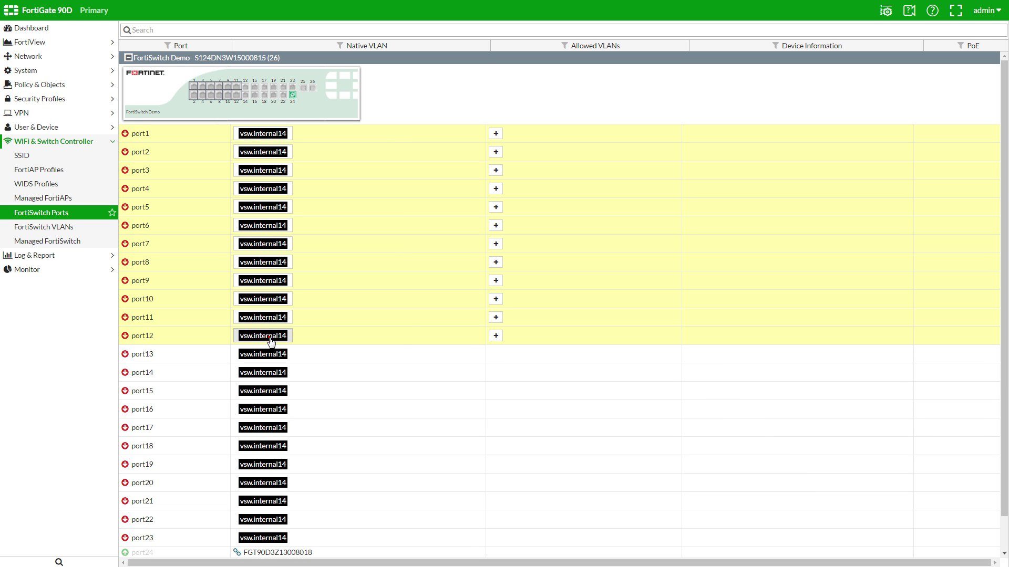
left_click(918, 58)
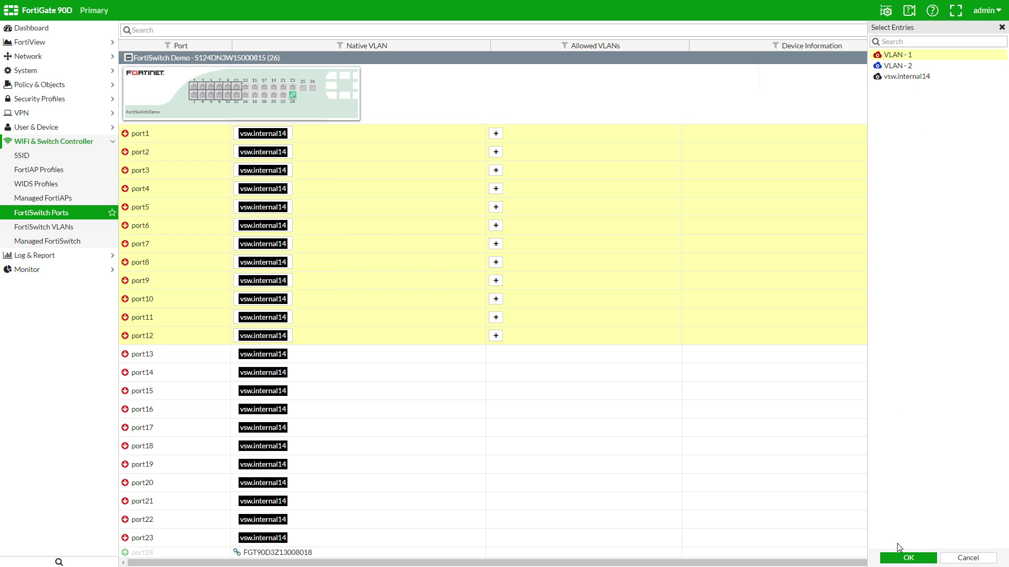
left_click(902, 557)
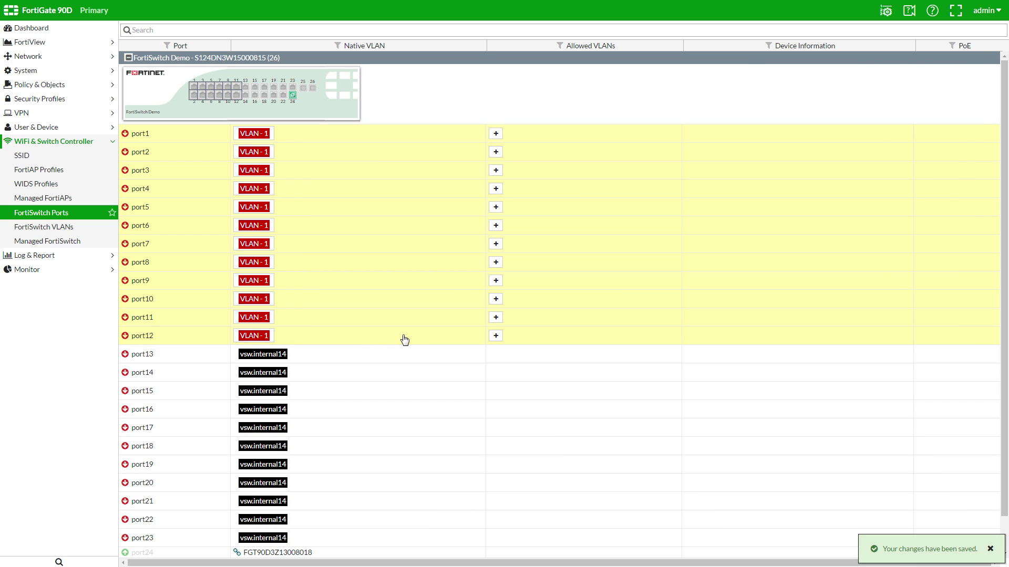
- Set native VLAN - 2 on ports 13–23 and reload the port list
left_click(353, 353)
scroll(389, 496, "down", 1)
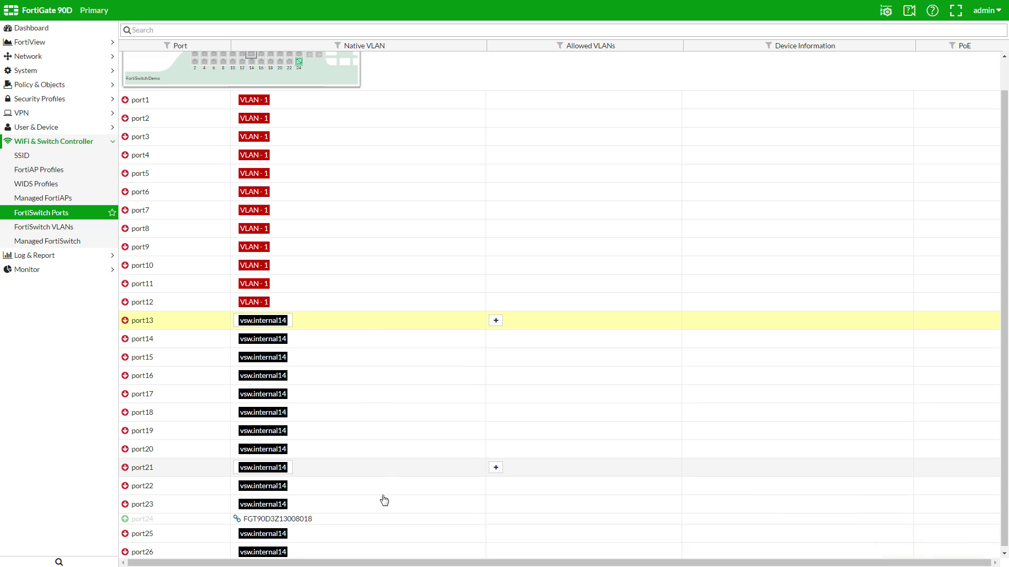
left_click(364, 500, "shift")
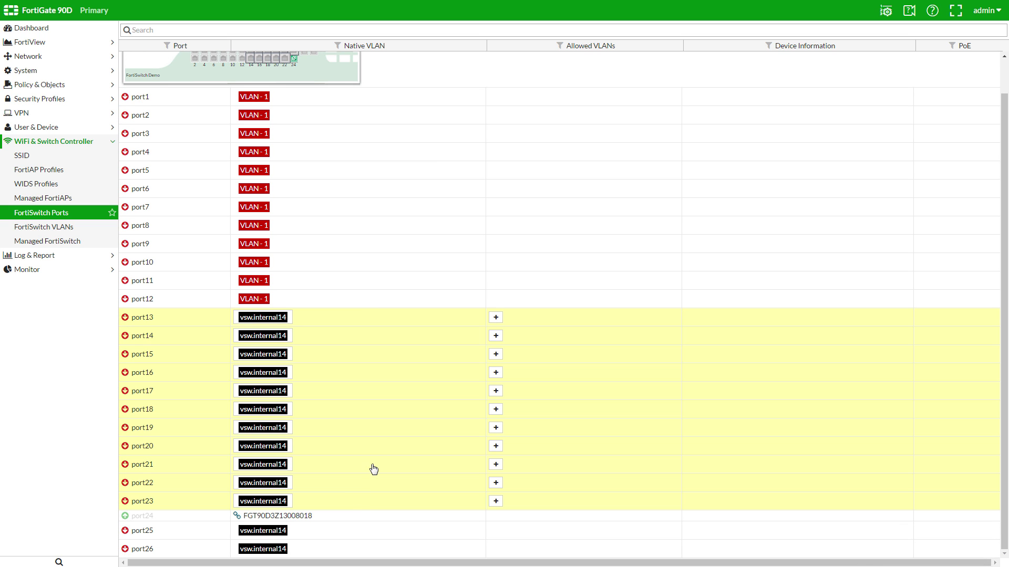
left_click(271, 317)
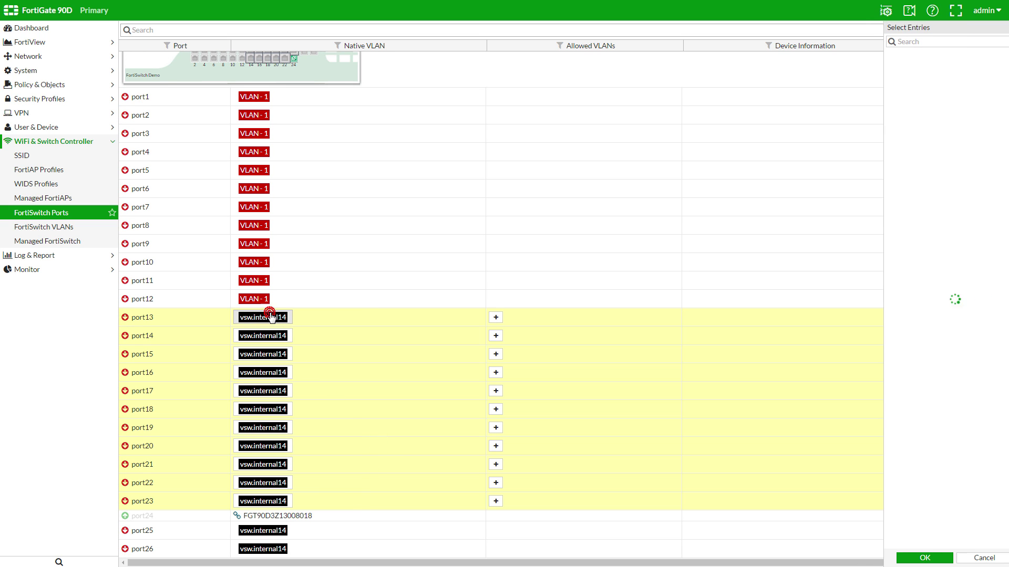
left_click(900, 66)
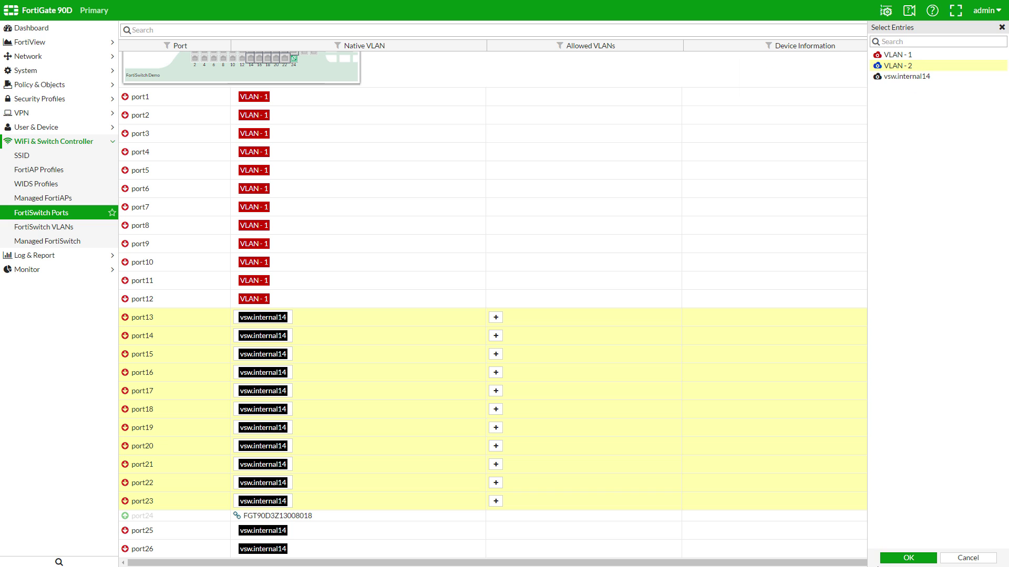
left_click(909, 558)
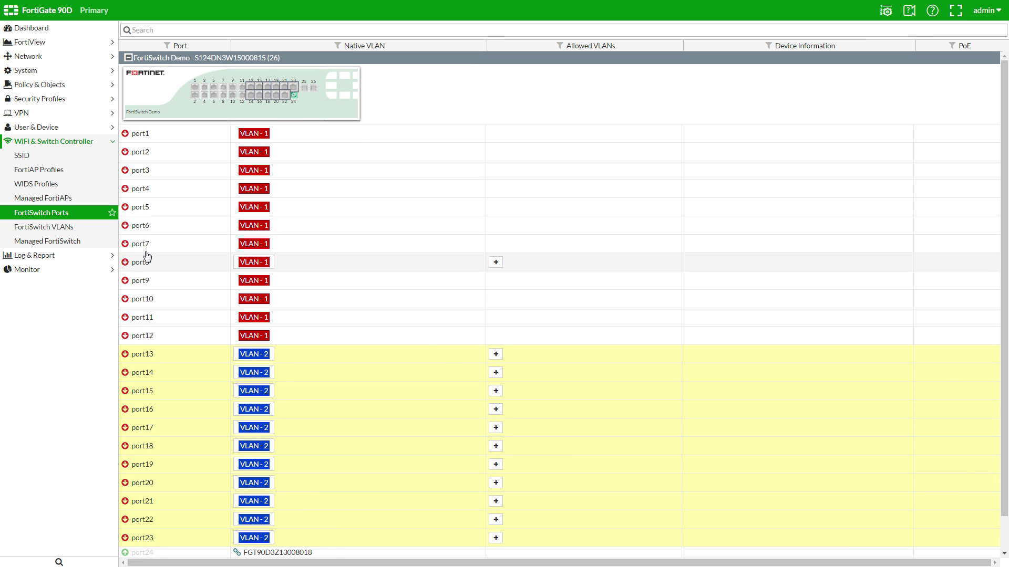
left_click(91, 213)
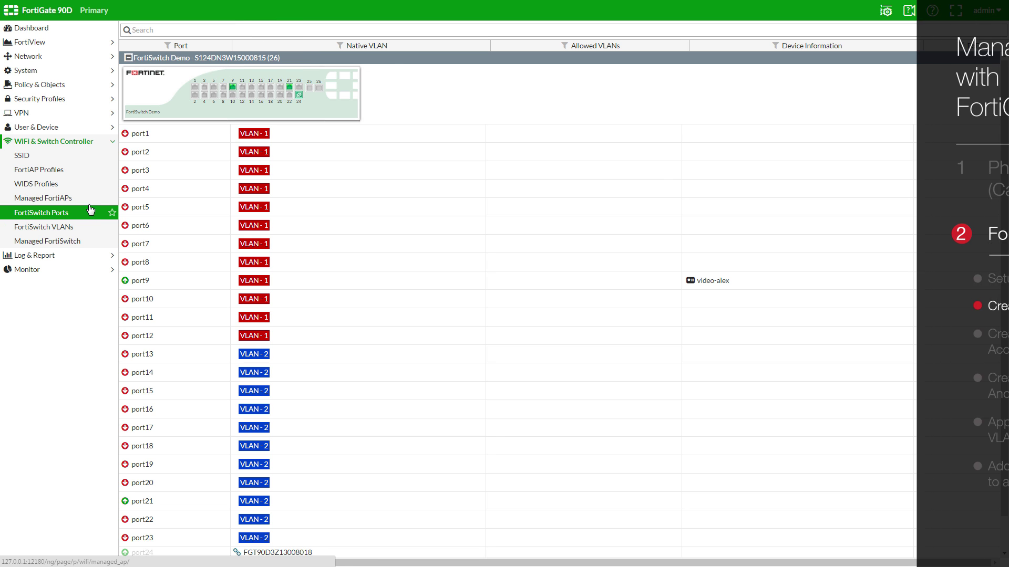
- Show the IPv4 Policy list from the Policy & Objects section
left_click(82, 90)
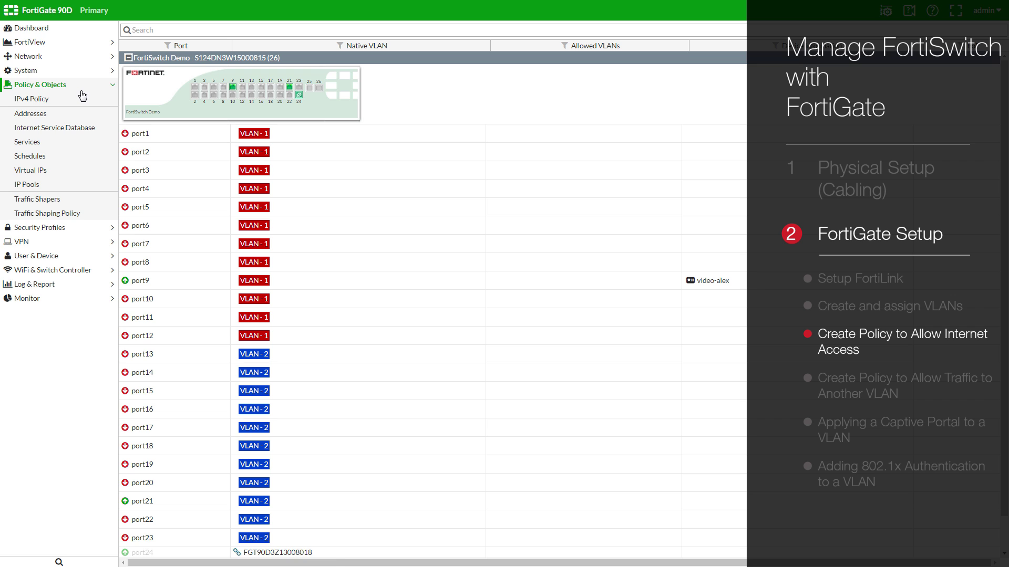
left_click(82, 98)
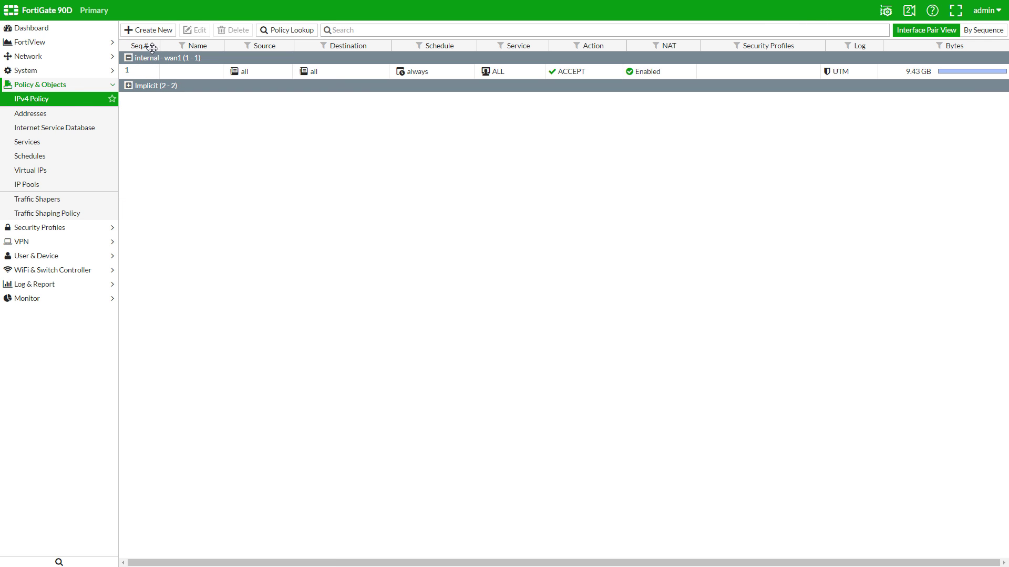
- Define policy 'VLAN1 - Internet' from VLAN - 1 to wan1 with all sources, destinations and services
left_click(160, 33)
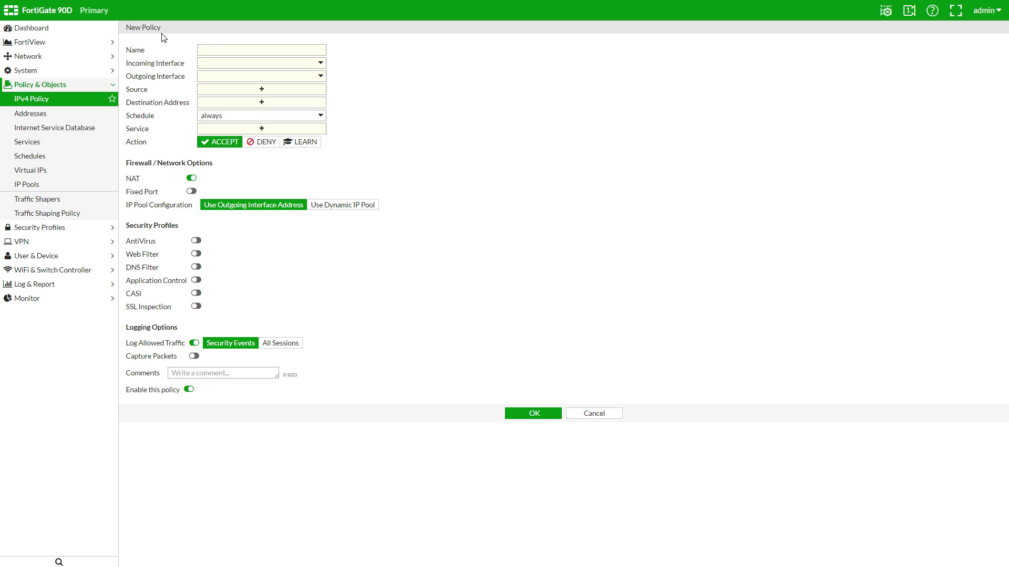
left_click(201, 48)
type("VLAN1 - Internet")
left_click(310, 64)
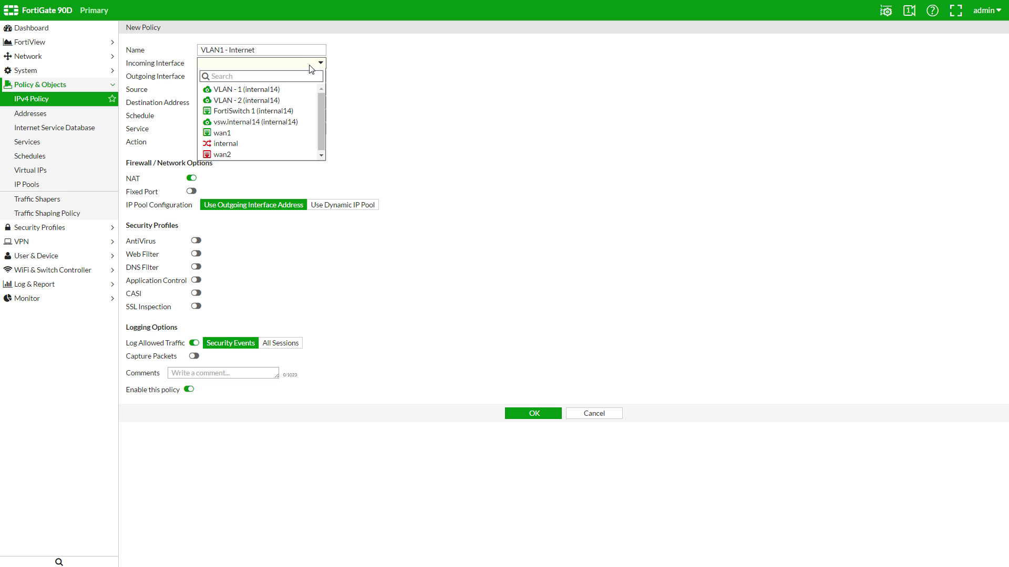
left_click(291, 91)
left_click(289, 75)
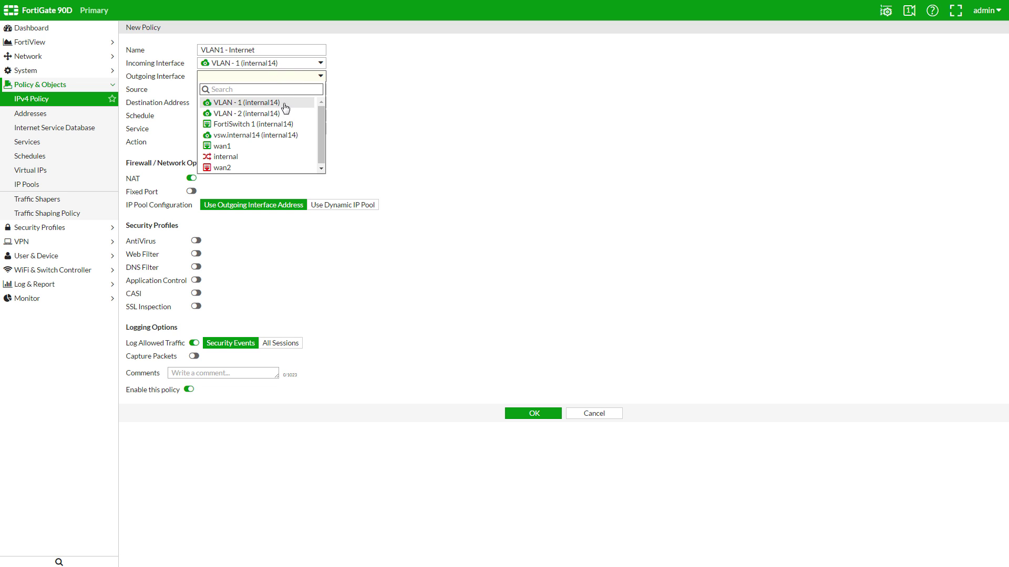
left_click(274, 145)
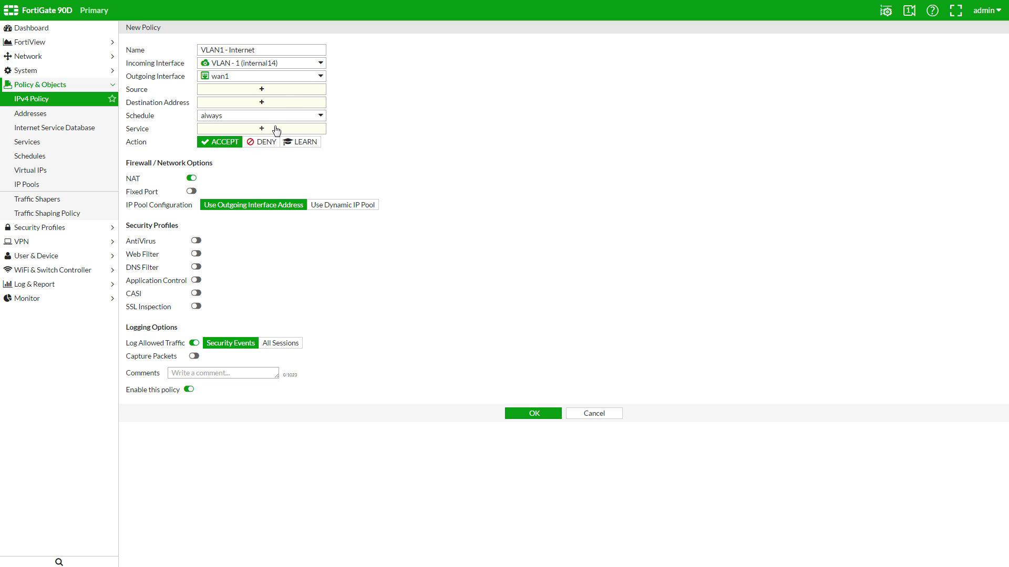
left_click(288, 92)
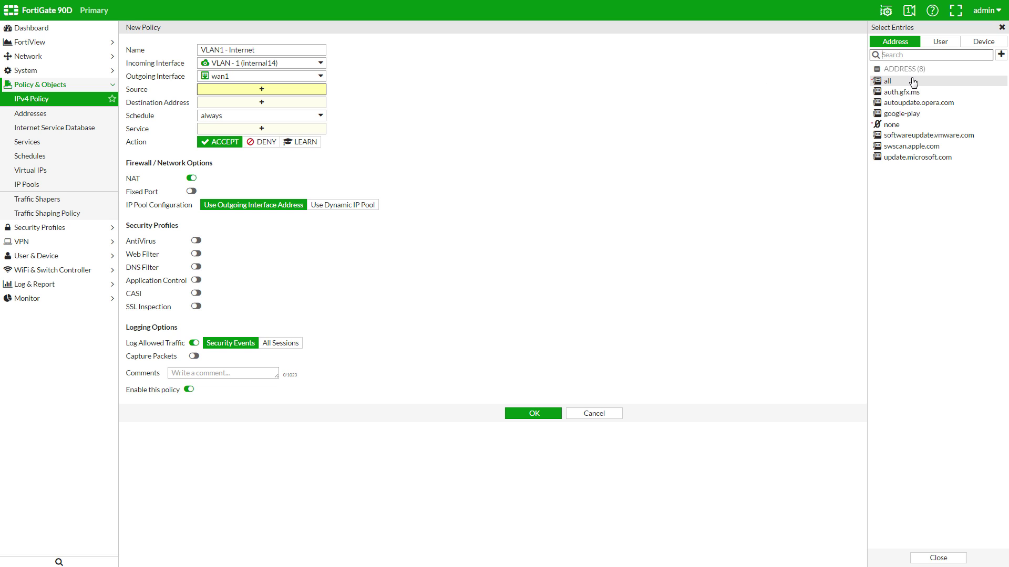
left_click(912, 81)
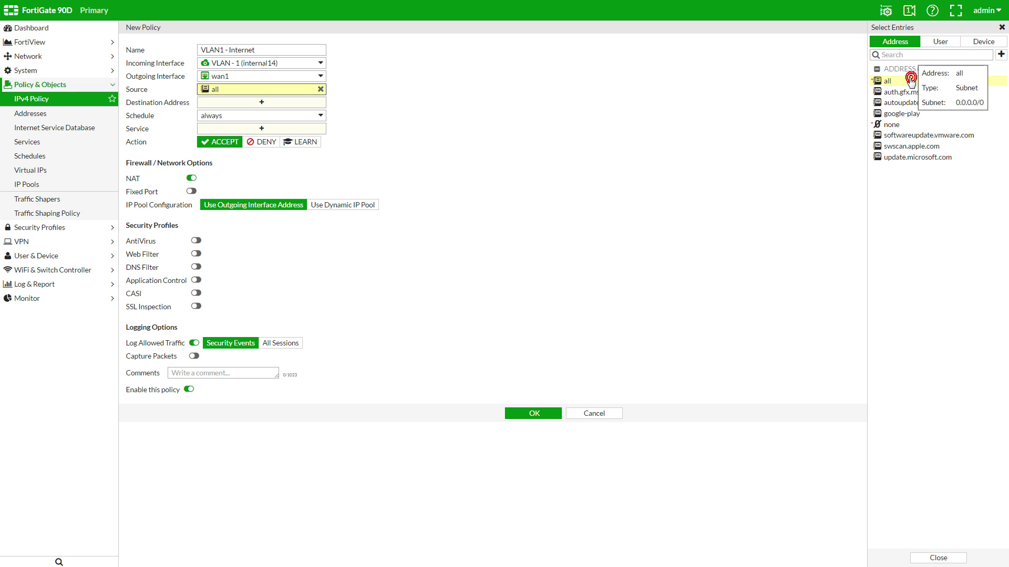
left_click(272, 105)
left_click(893, 67)
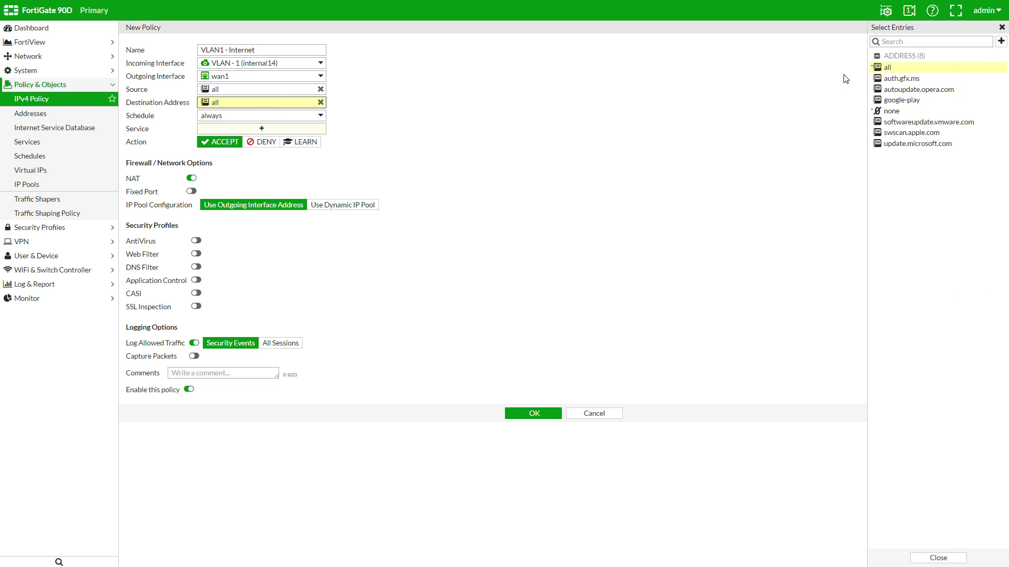
left_click(263, 129)
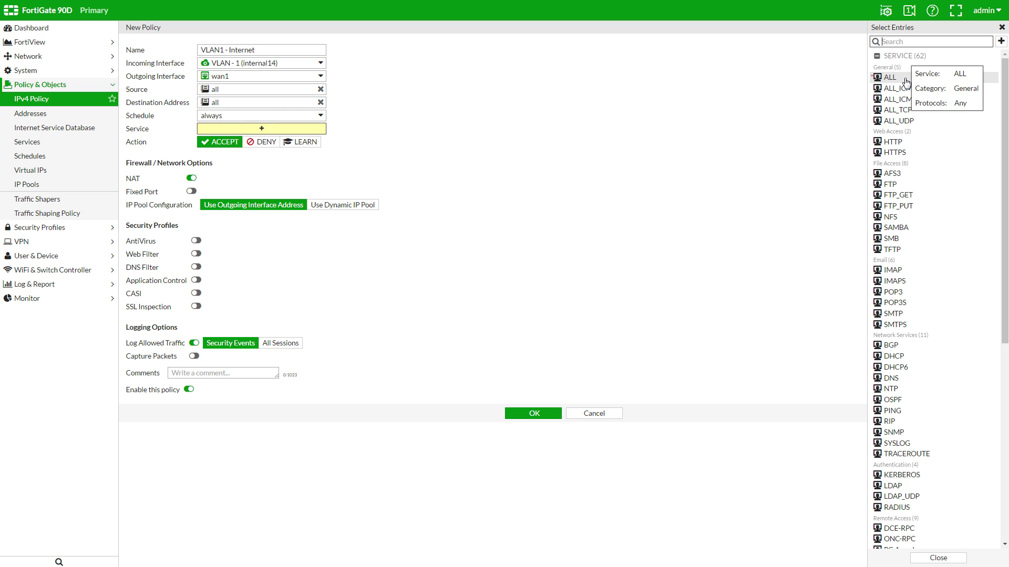
left_click(890, 77)
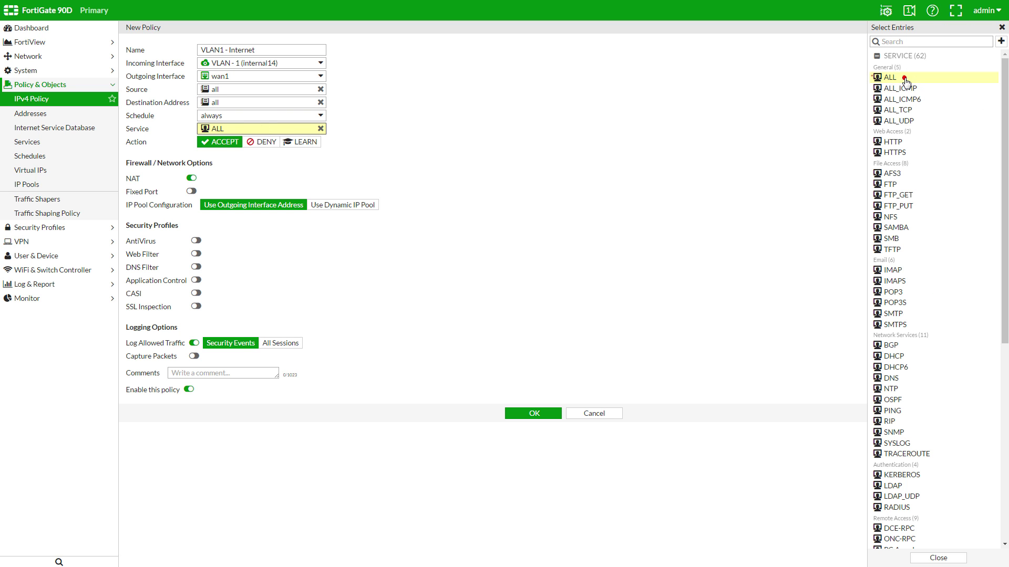
- Enable antivirus, web filter, DNS filter, application control and SSL certificate inspection, then save
left_click(196, 241)
left_click(196, 254)
left_click(196, 268)
left_click(196, 281)
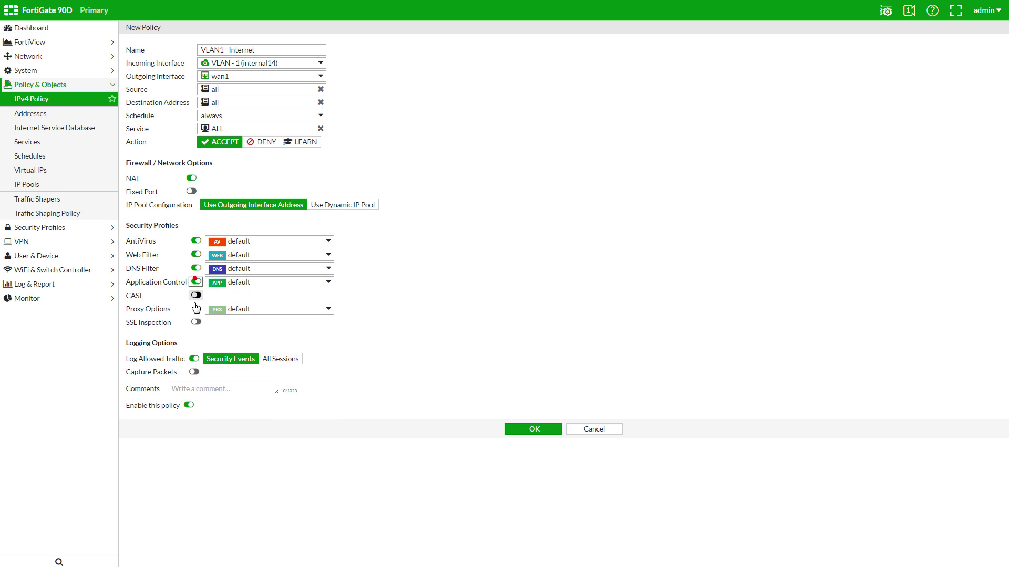
left_click(195, 321)
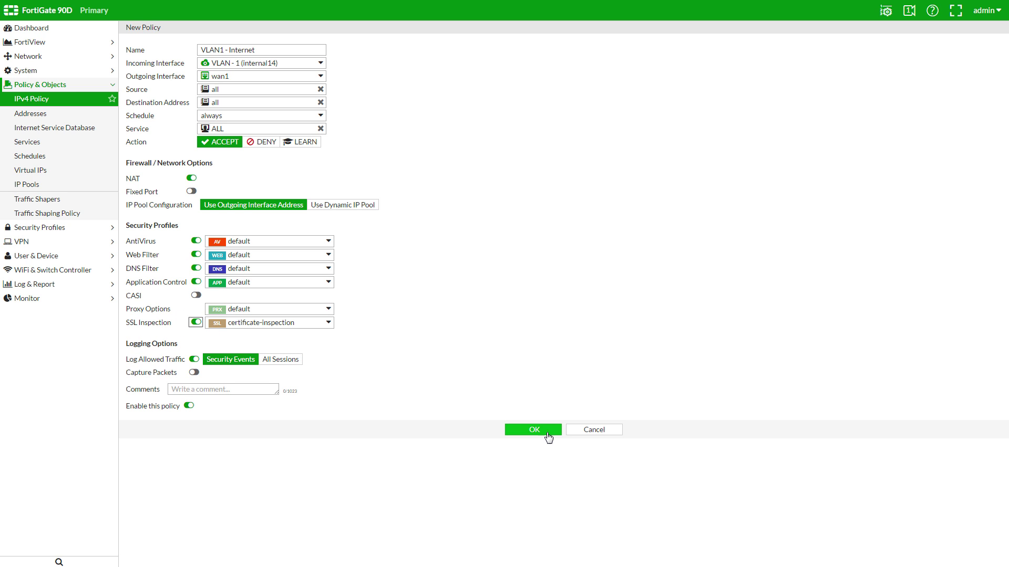
left_click(533, 429)
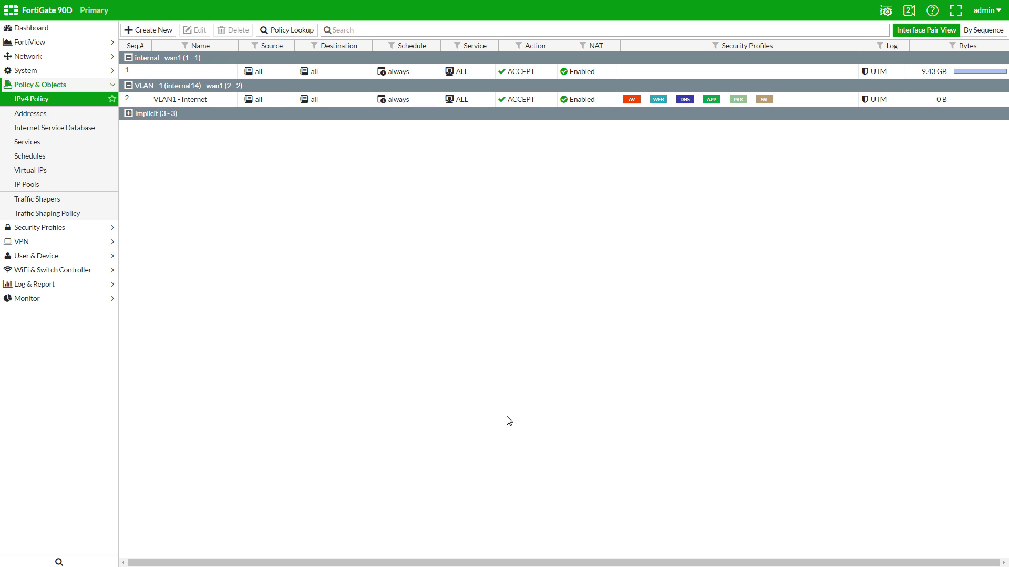
- Review 172.20.120.11's VLAN1 - Internet sessions and destinations in FortiView Sources, then return to IPv4 Policy
left_click(69, 43)
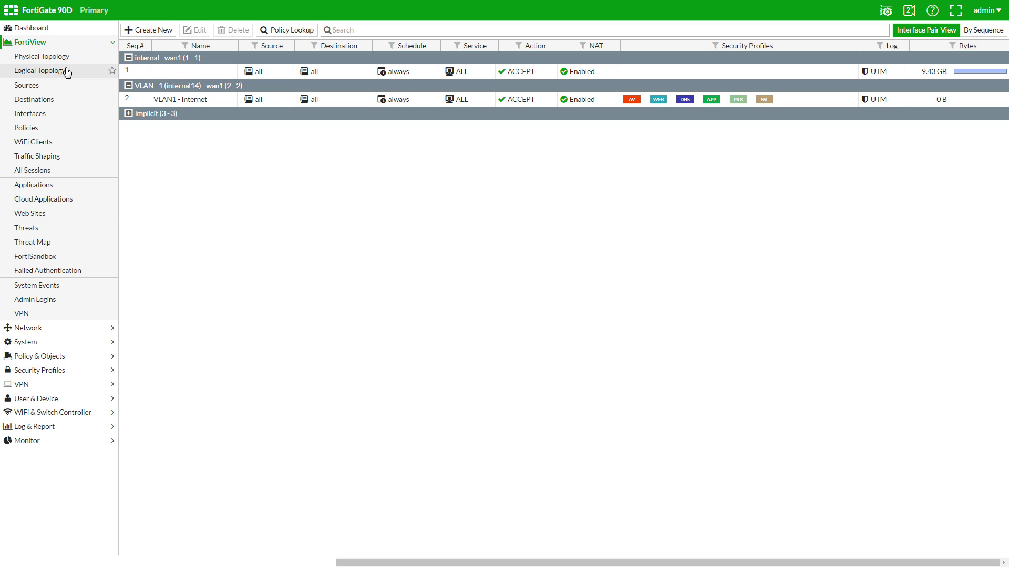
left_click(69, 87)
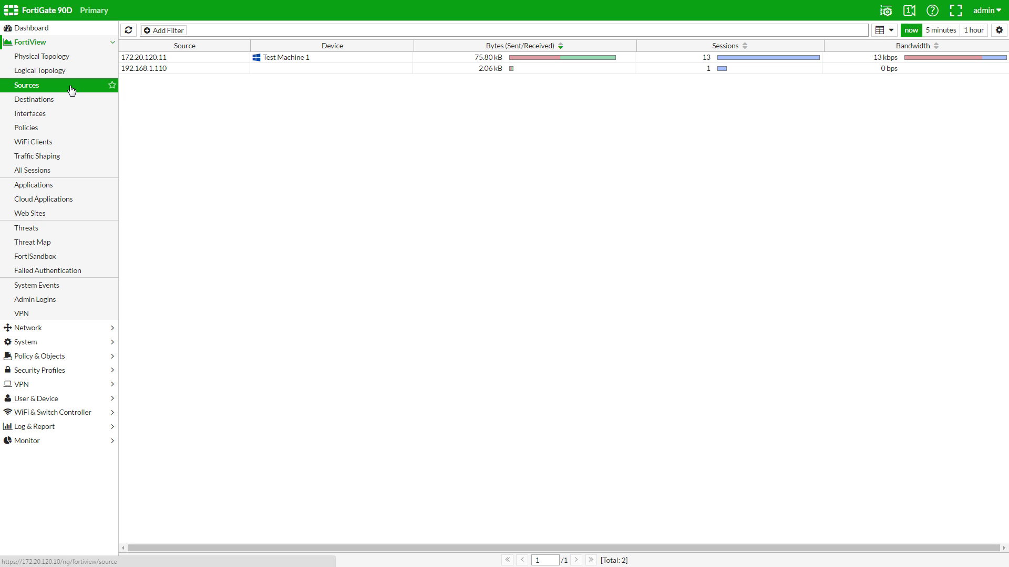
double_click(221, 58)
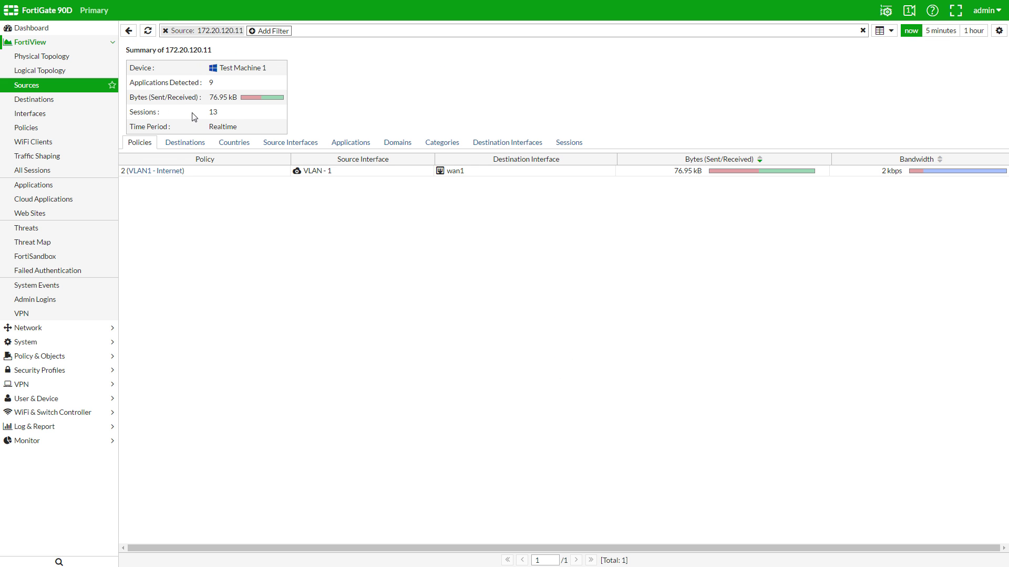
double_click(199, 173)
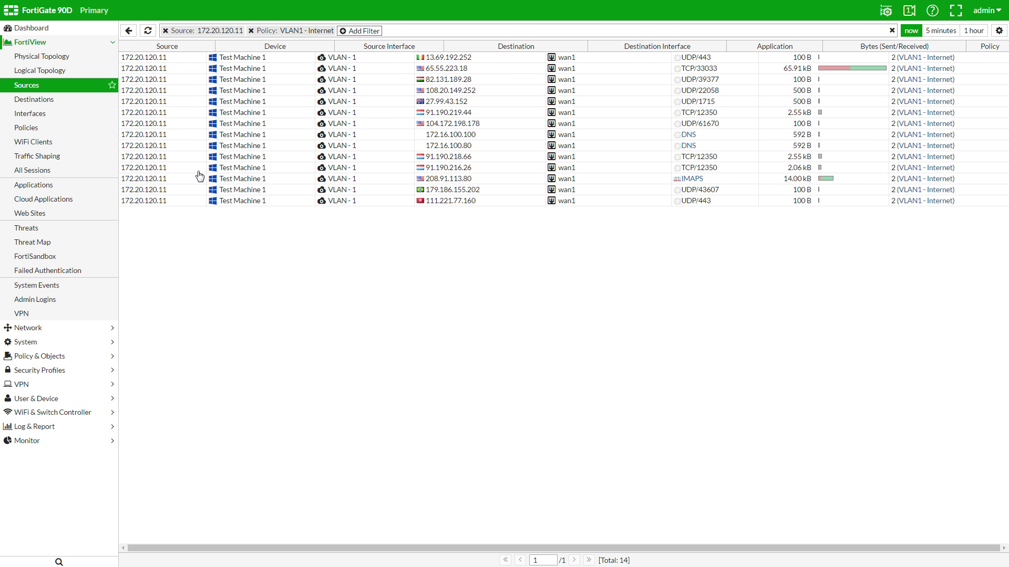
left_click(129, 31)
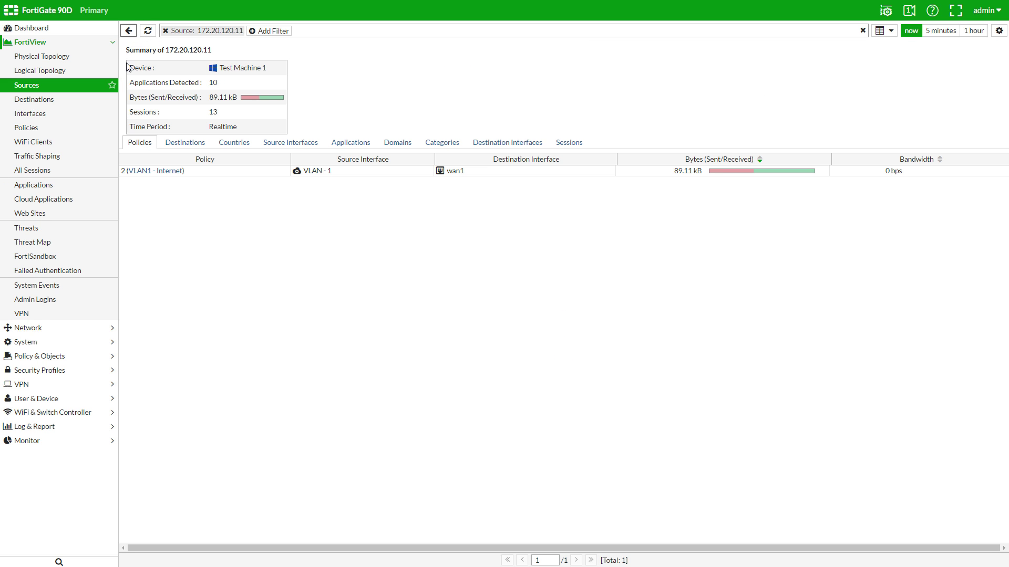
left_click(190, 146)
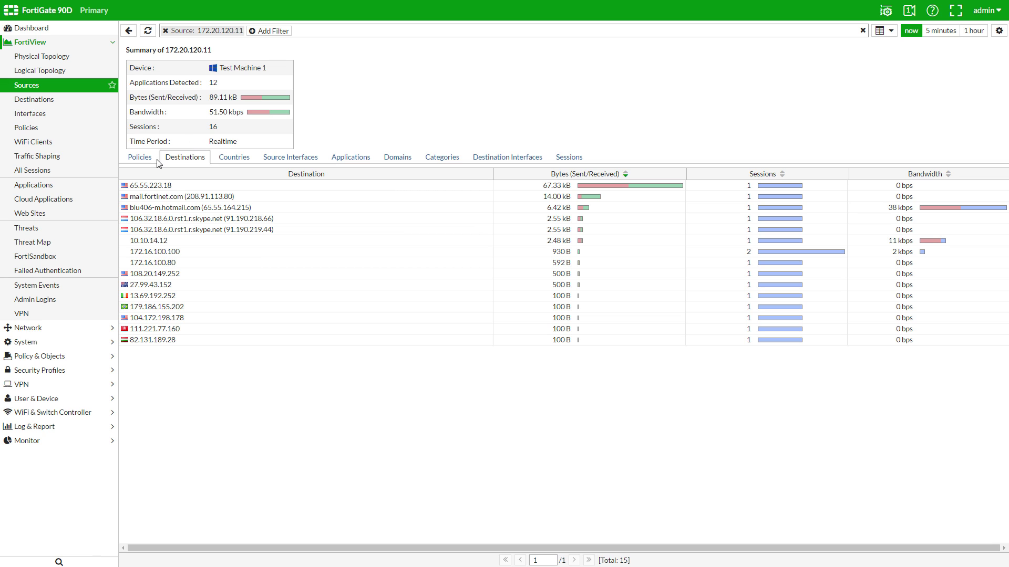
left_click(91, 359)
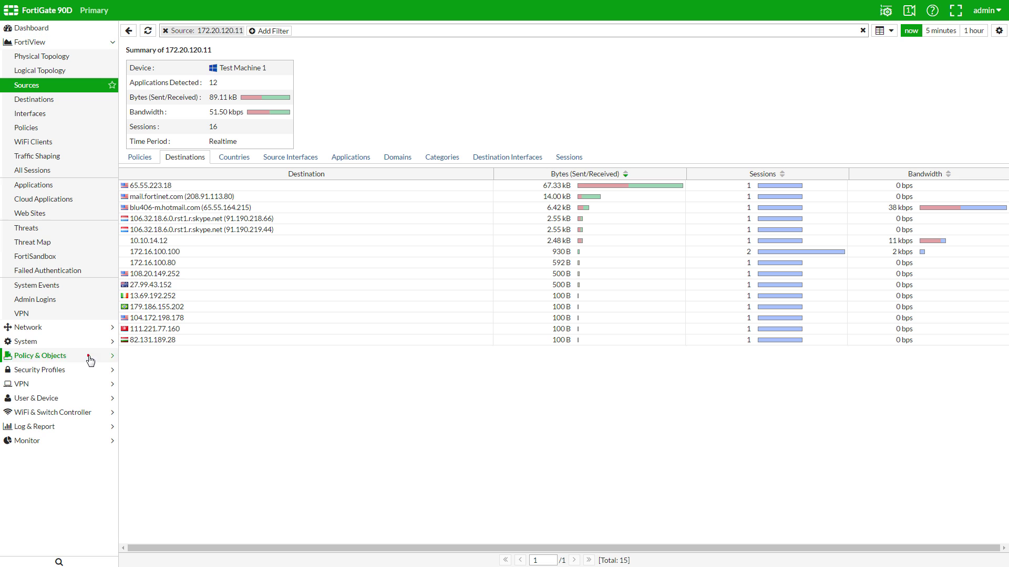
left_click(78, 103)
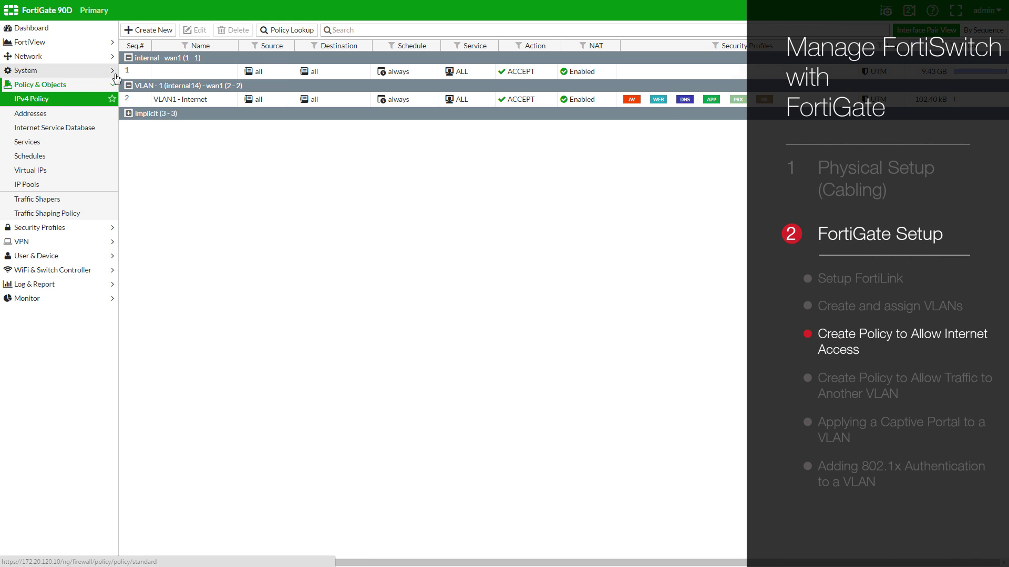
- Name a new policy 'VLAN1 to VLAN2' from VLAN - 1 to VLAN - 2 with all sources and destinations
left_click(168, 37)
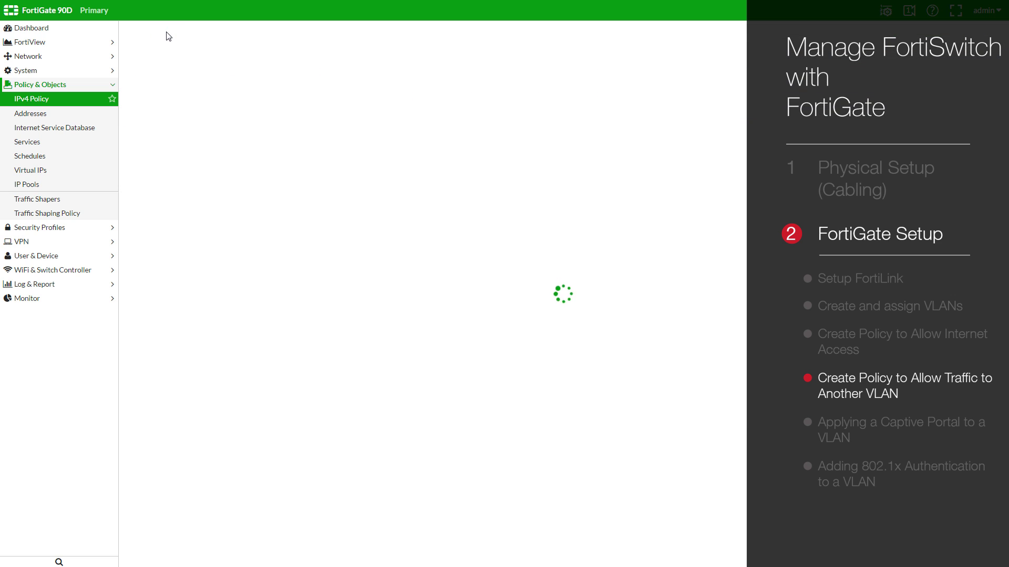
left_click(215, 48)
type("VLAN1 to VLAN2")
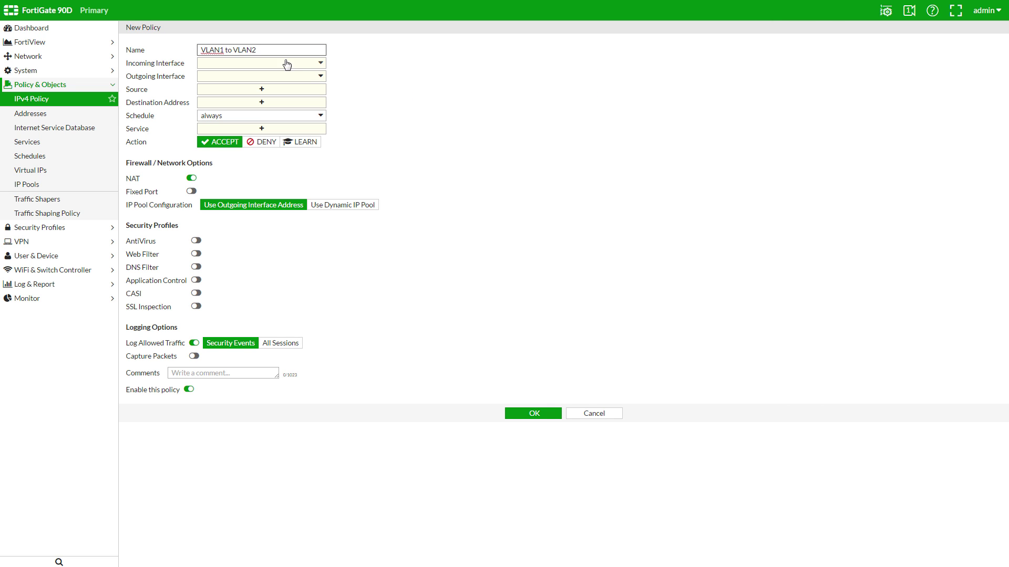
left_click(315, 63)
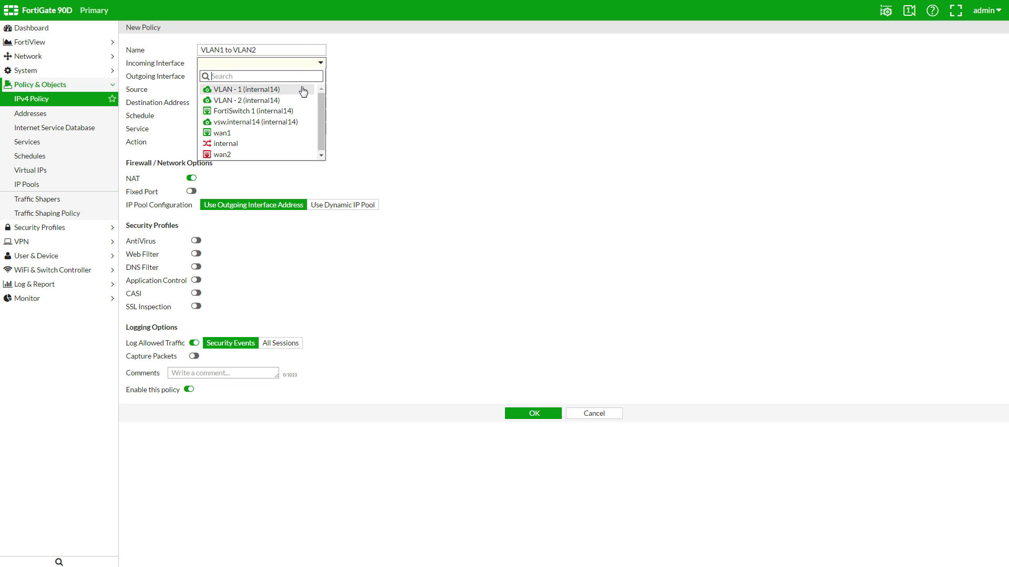
left_click(302, 89)
left_click(294, 76)
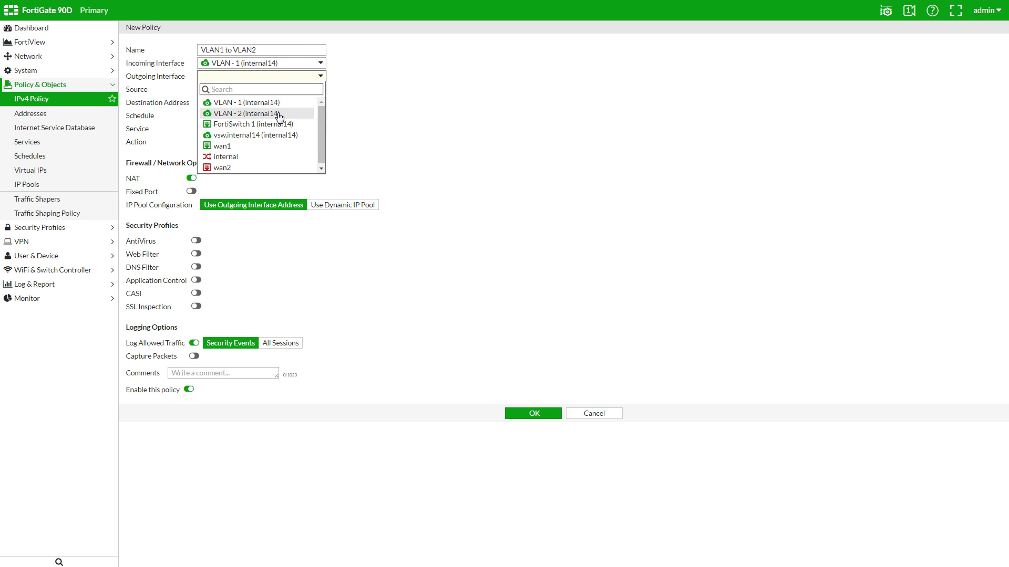
left_click(278, 113)
left_click(277, 90)
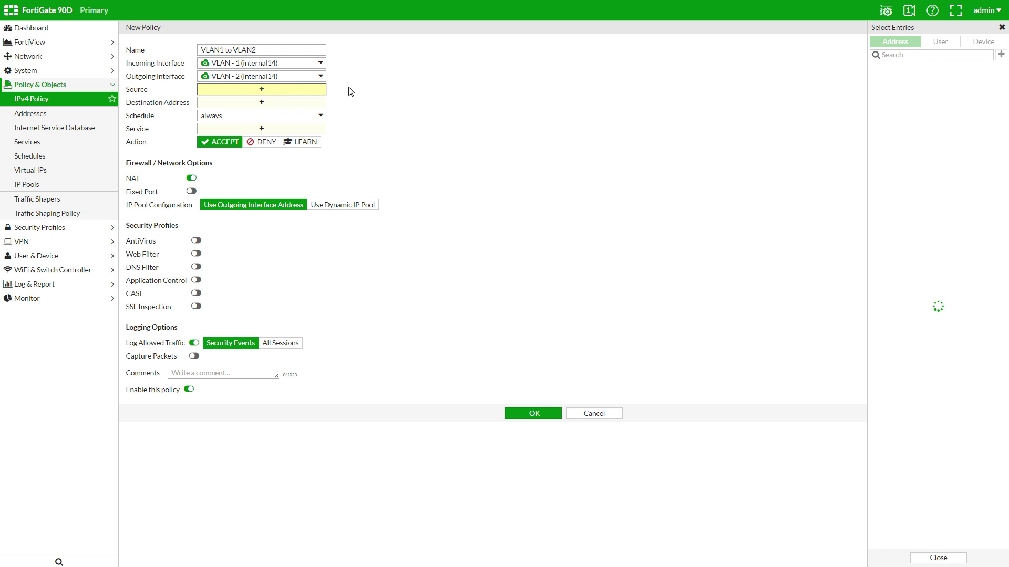
left_click(888, 82)
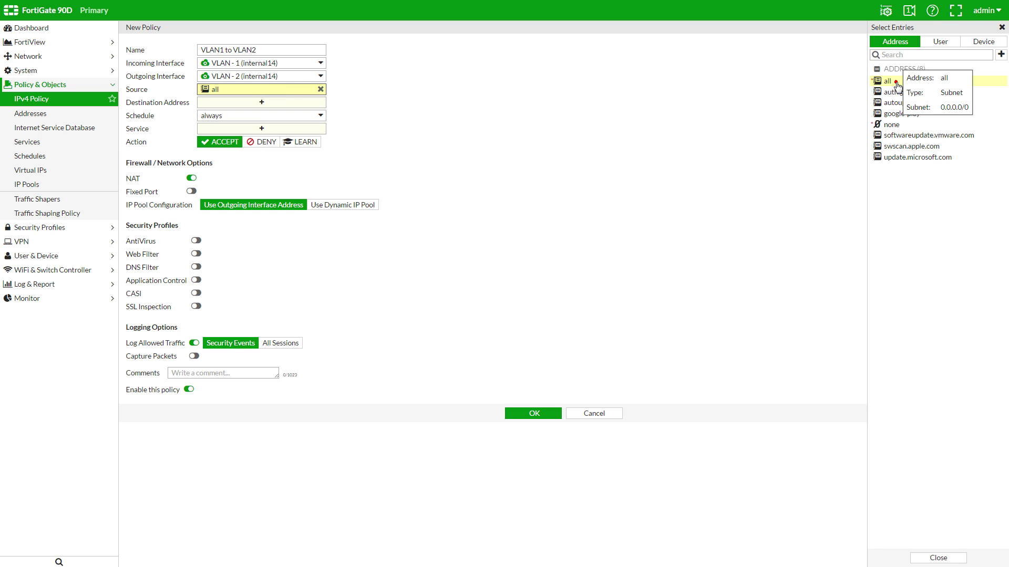
left_click(261, 102)
left_click(916, 68)
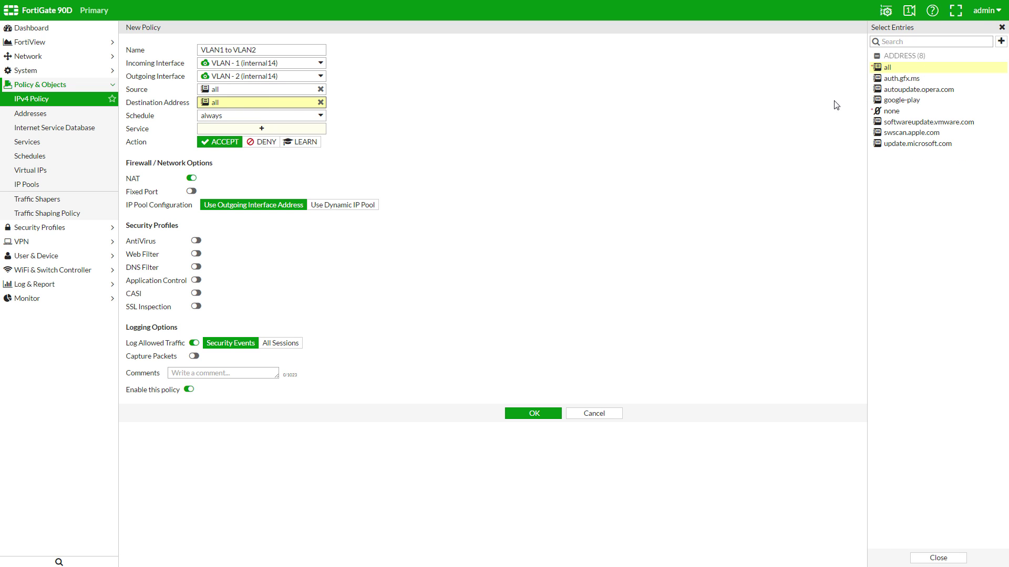
- Allow ALL services, enable default AntiVirus and Application Control profiles, and save the policy
left_click(297, 131)
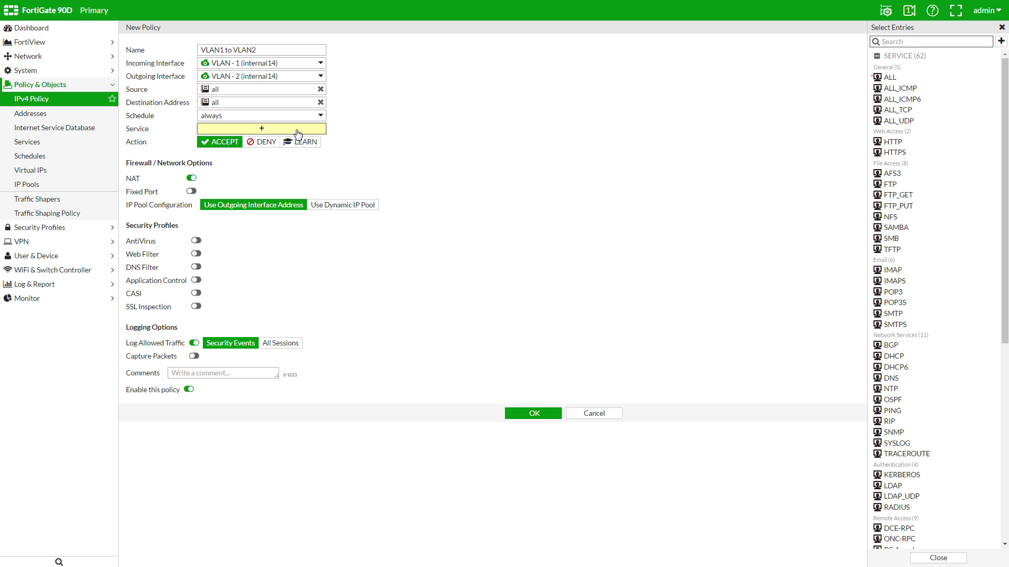
type("samba")
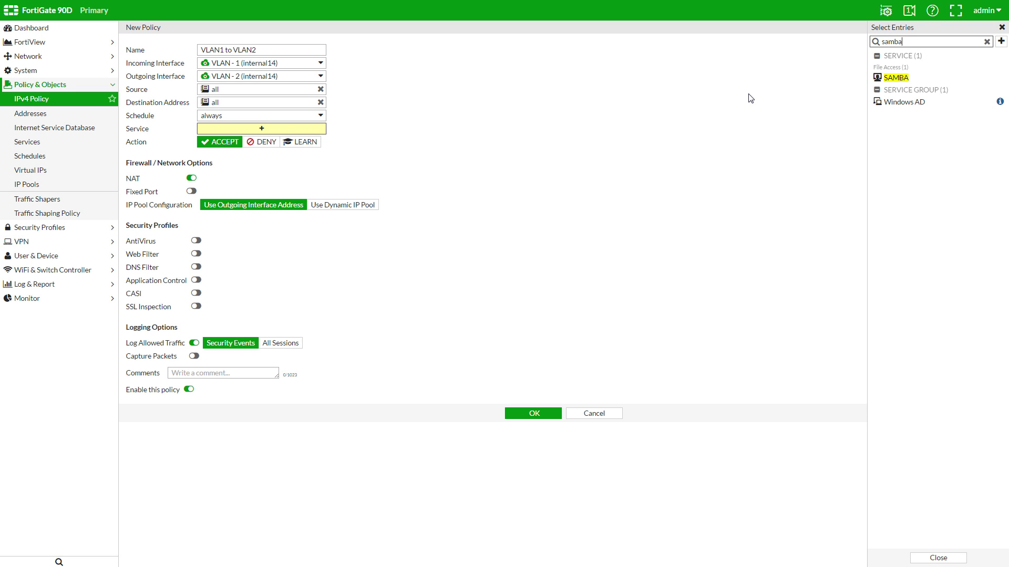
key("ctrl+a")
key("BackSpace")
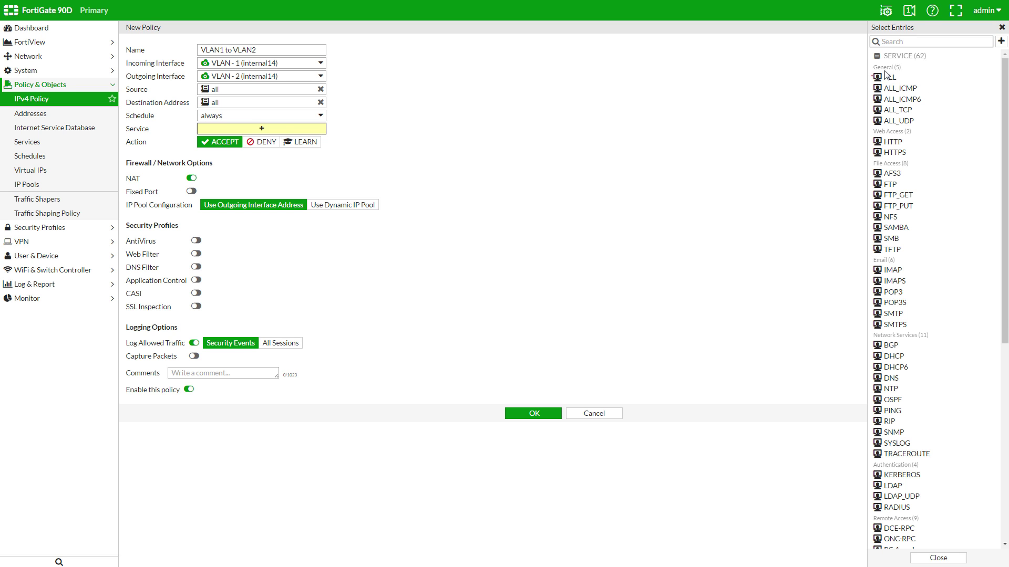
left_click(888, 77)
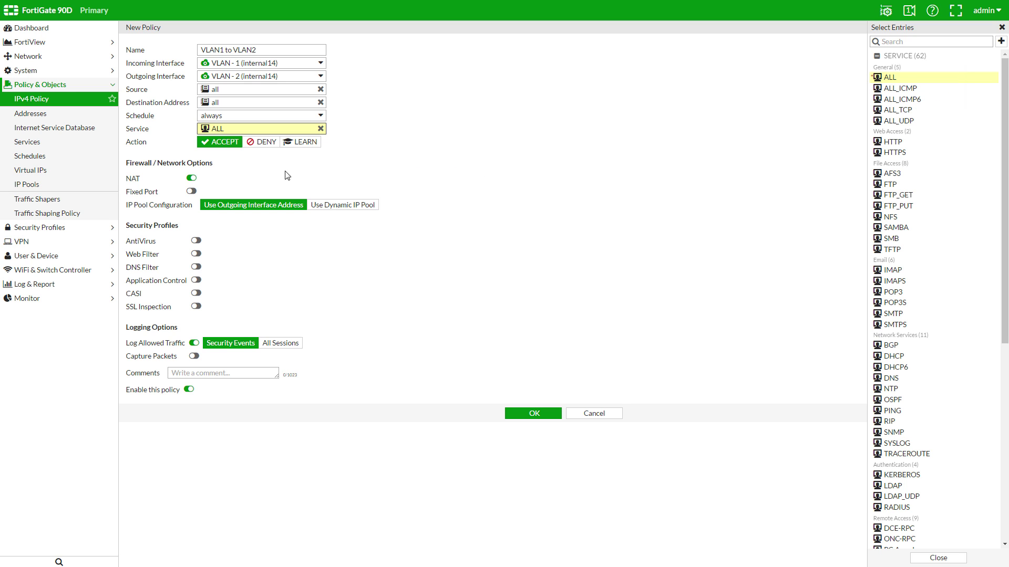
left_click(196, 241)
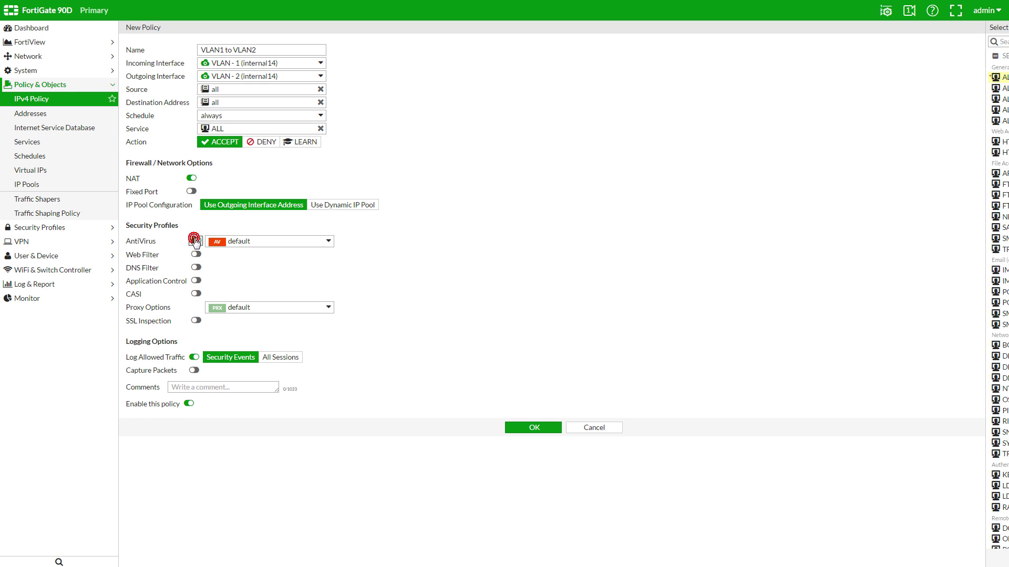
left_click(196, 281)
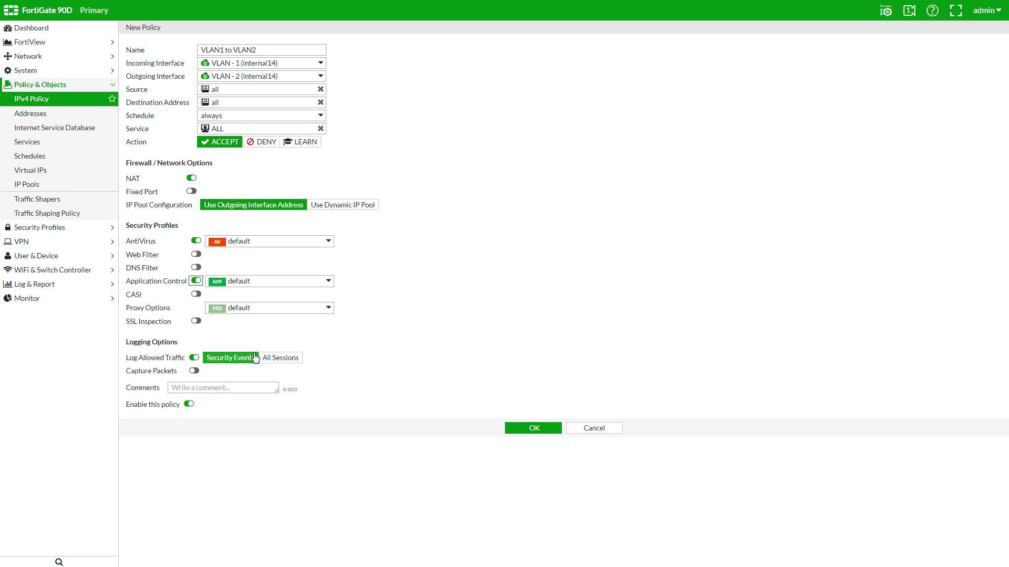
left_click(525, 433)
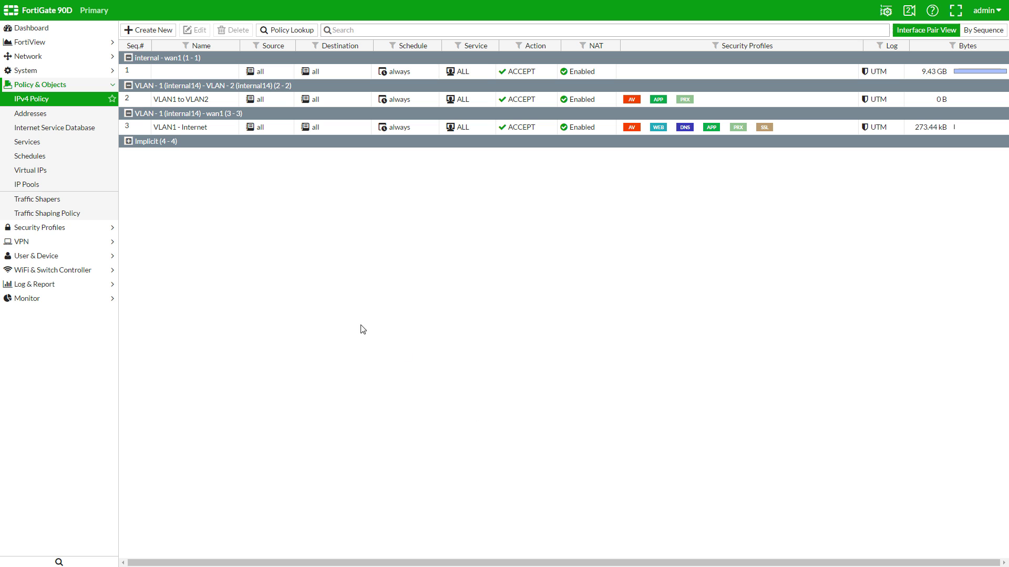
- Switch VLAN - 1 to Captive Portal security mode, restricted to the Testers user group, and save
left_click(90, 270)
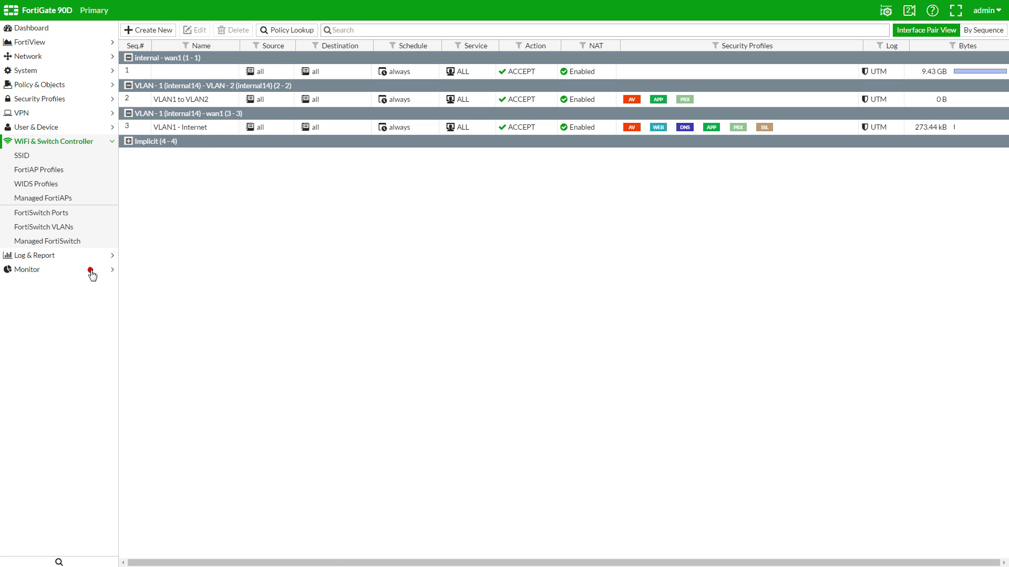
left_click(87, 227)
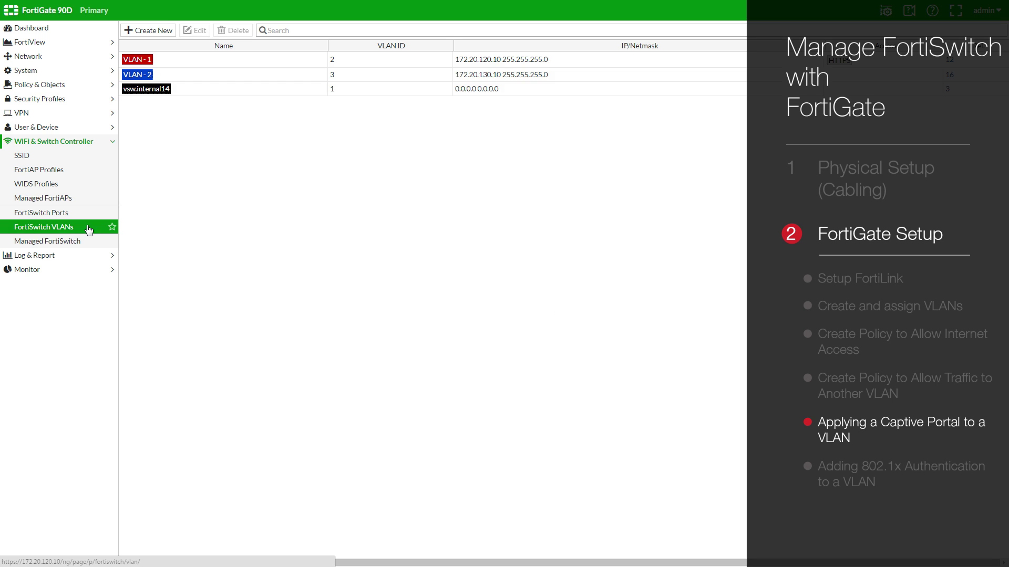
double_click(251, 58)
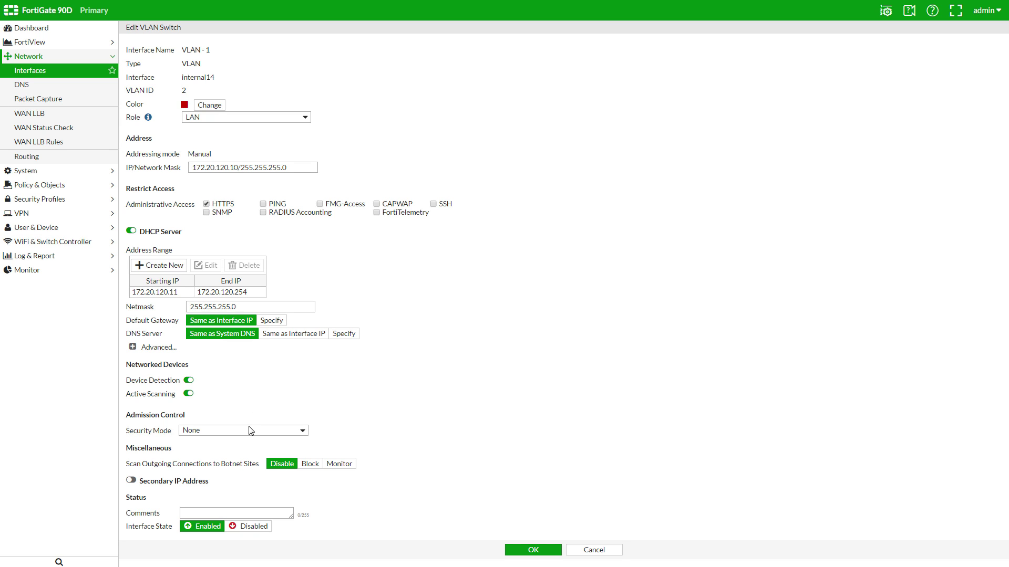
left_click(277, 430)
left_click(269, 456)
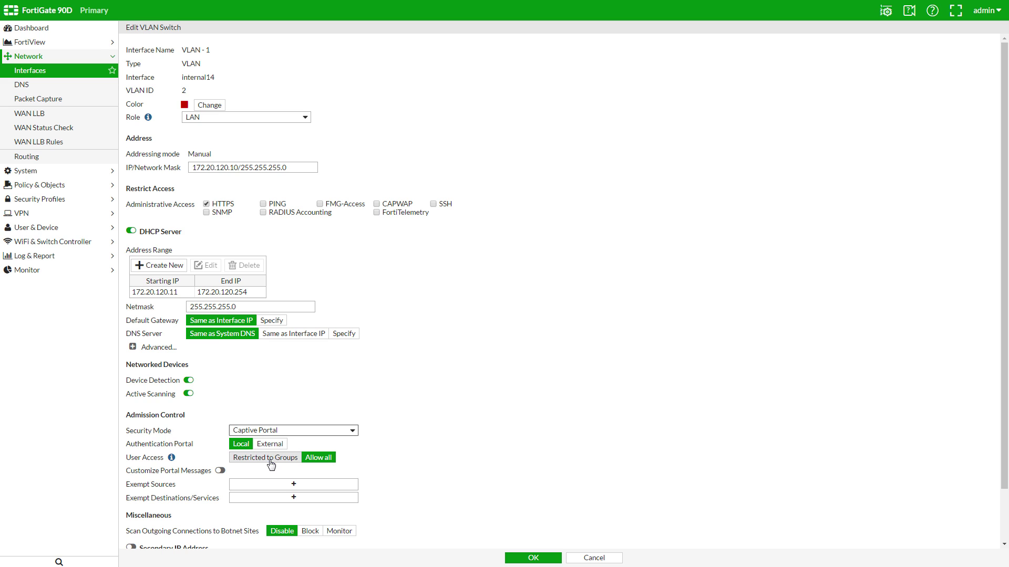
left_click(271, 460)
left_click(310, 472)
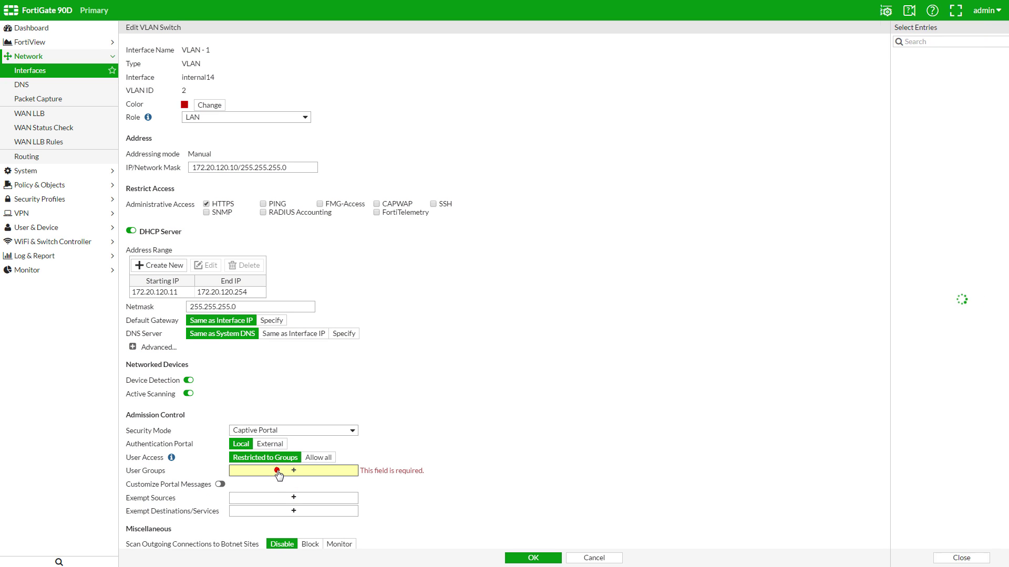
left_click(939, 67)
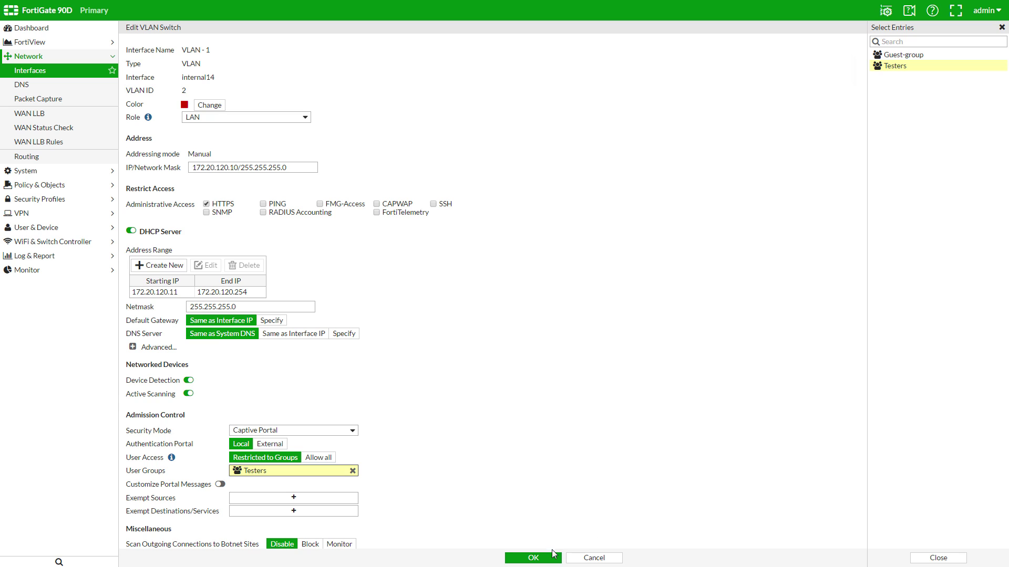
left_click(535, 557)
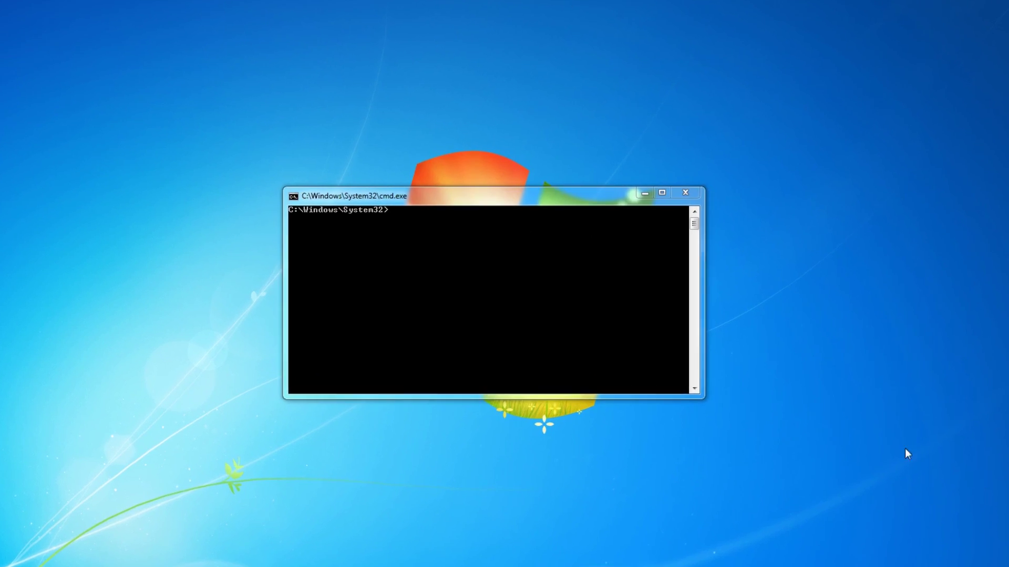
- Run ipconfig to check the test box's adapter addresses
type("ipconfig")
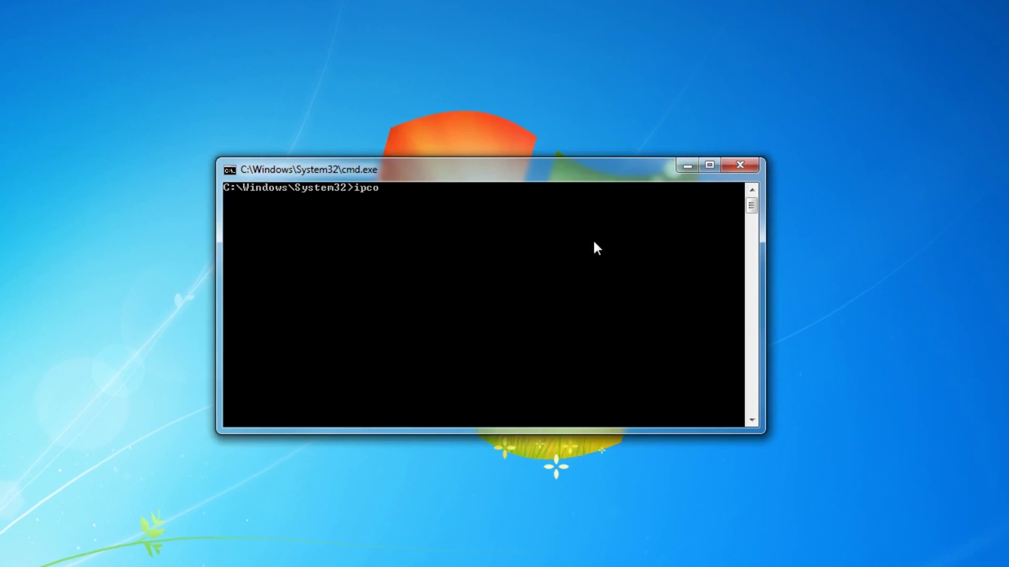
key("Return")
scroll(665, 257, "up", 5)
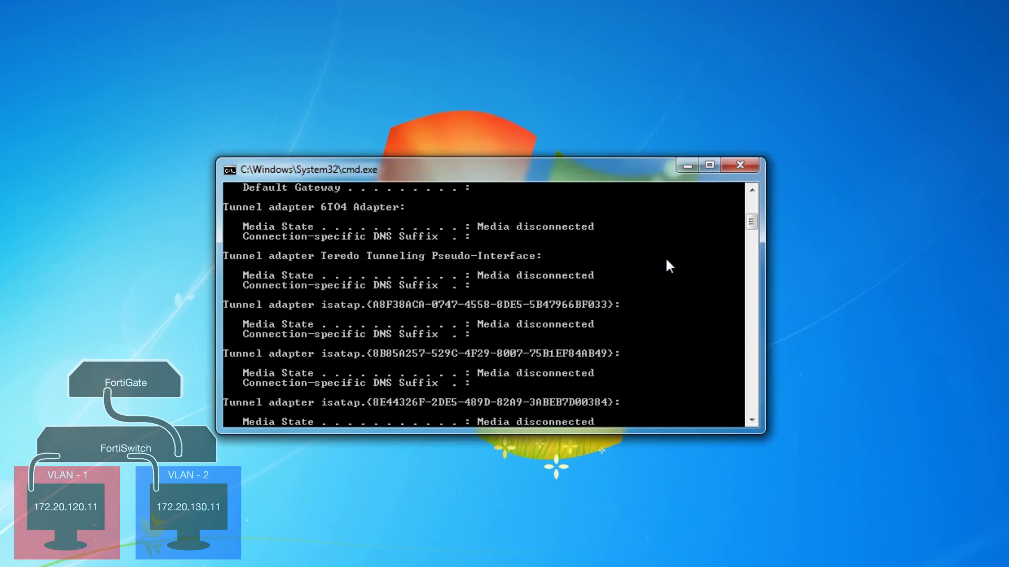
scroll(683, 262, "up", 1)
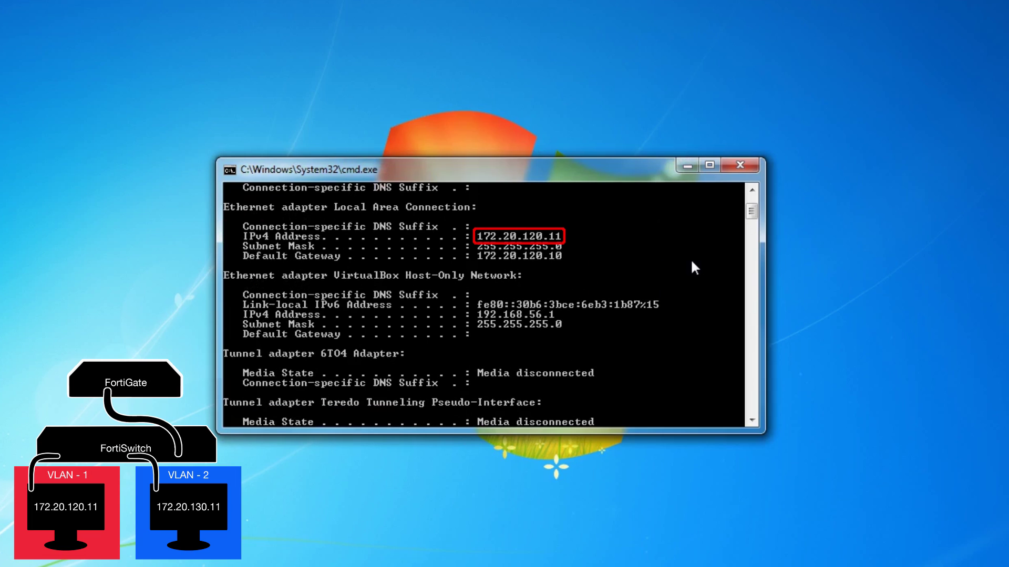
scroll(692, 263, "down", 8)
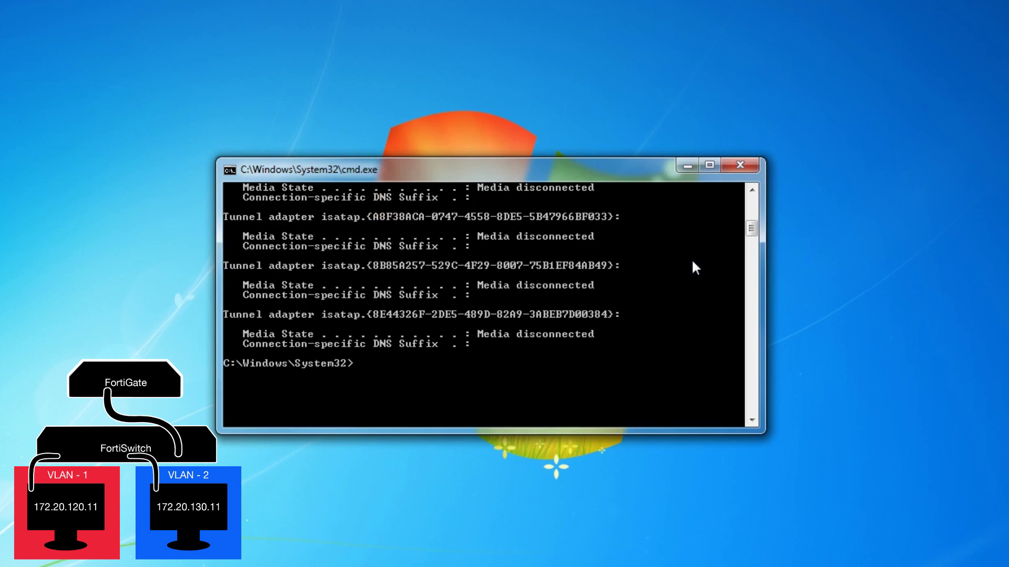
- Ping 172.20.130.11 and then fortinet.com, with both requests timing out
type("ping 172.20.130.1")
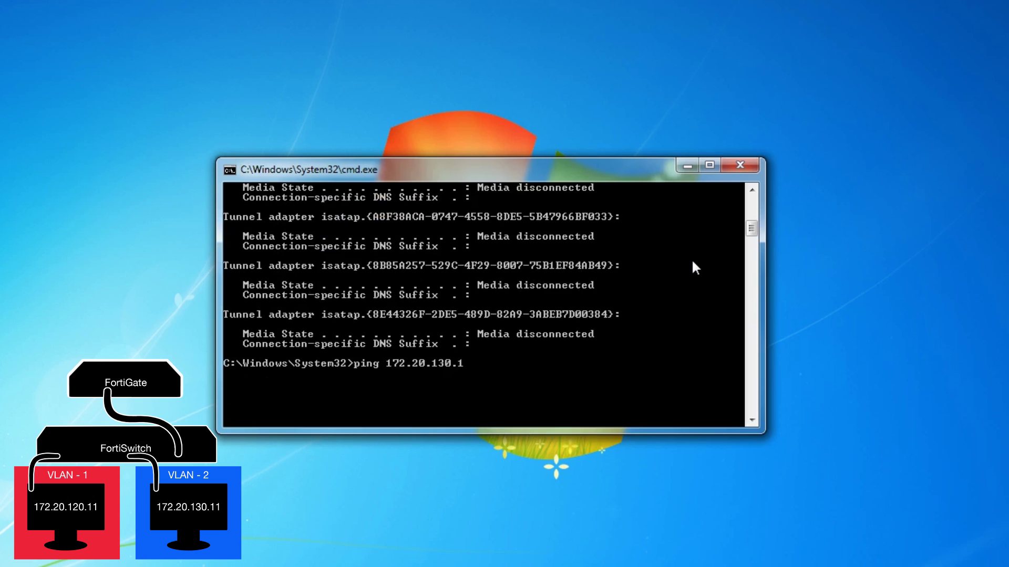
type("1")
key("Return")
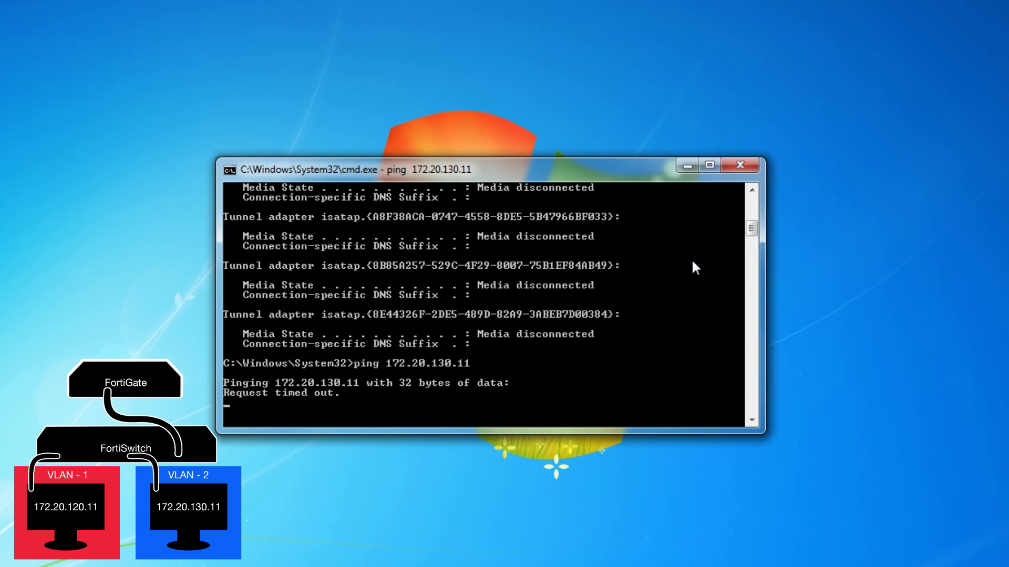
type("ping fortinet.com")
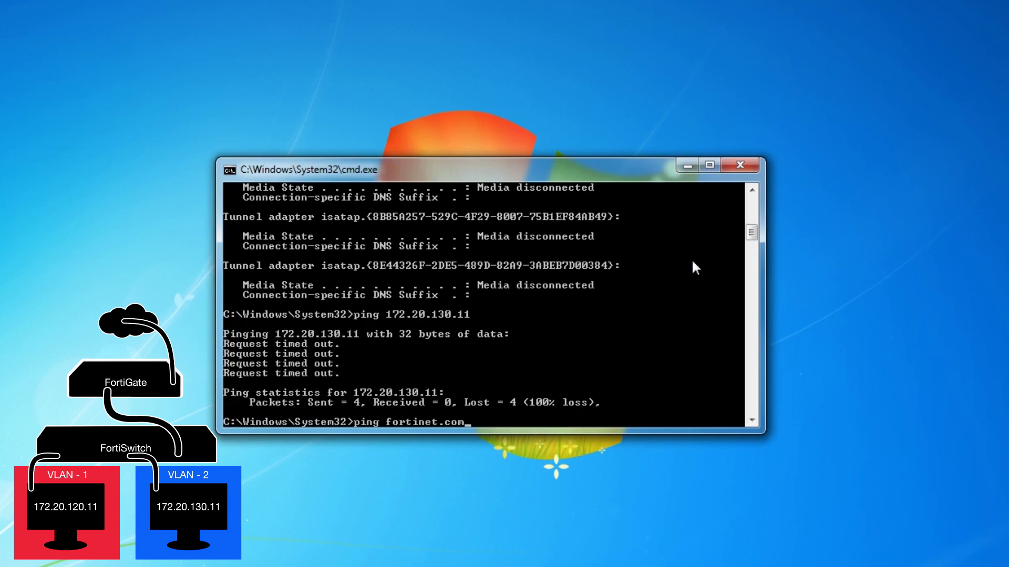
key("Return")
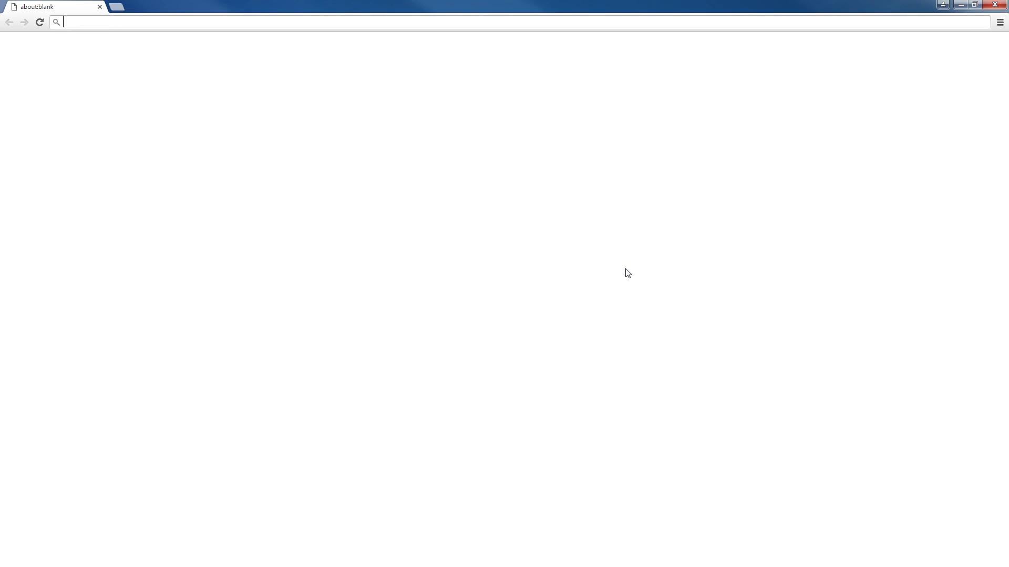
- Browse to fortinet.com and sign in on the Authentication Required page with the test user's credentials
type("fortinet.com")
key("Return")
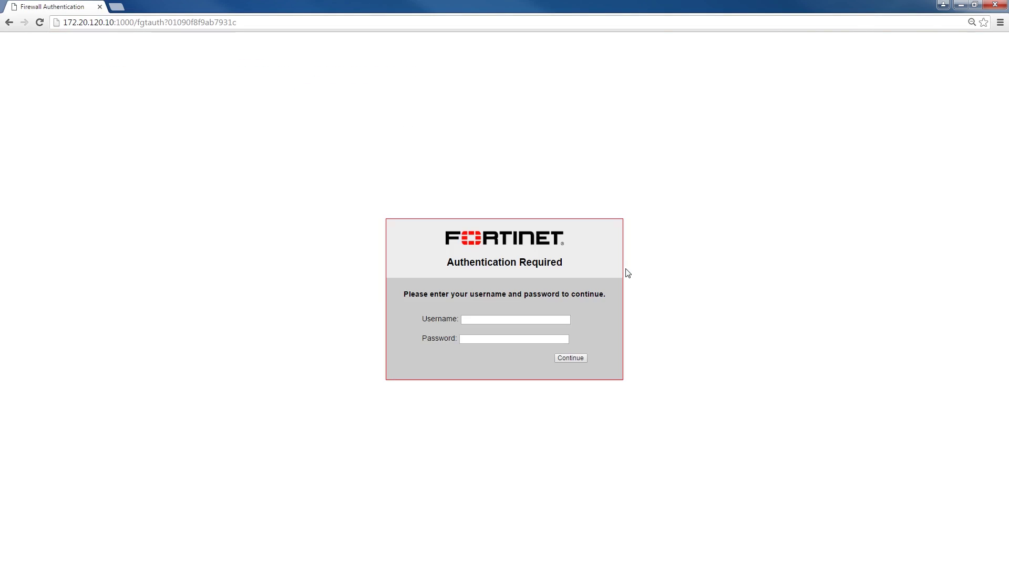
left_click(529, 320)
type("test")
key("Tab")
type("1234")
key("Return")
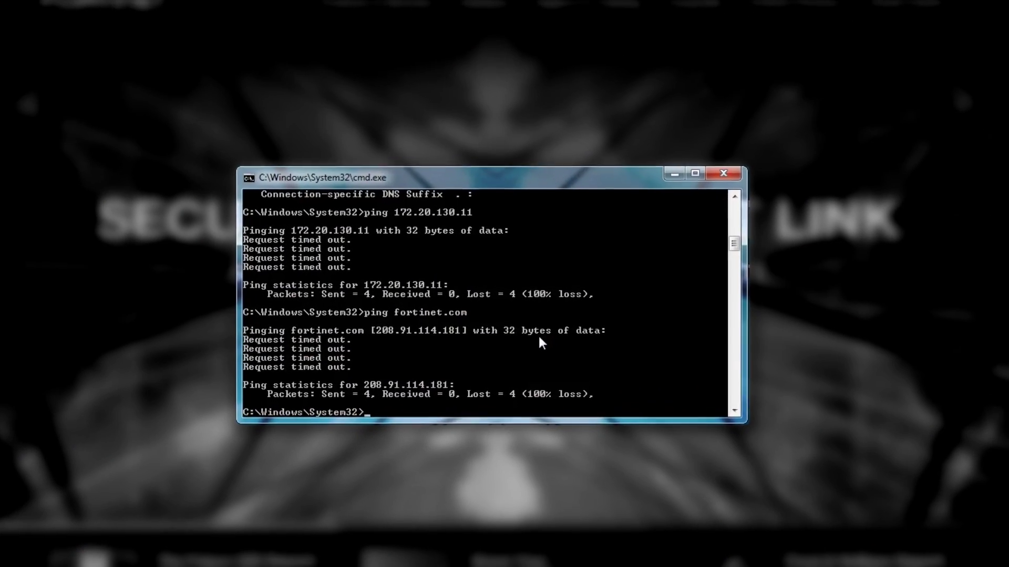
- Rerun the pings to fortinet.com and 172.20.130.11, now both getting replies with 0% loss
type("ping")
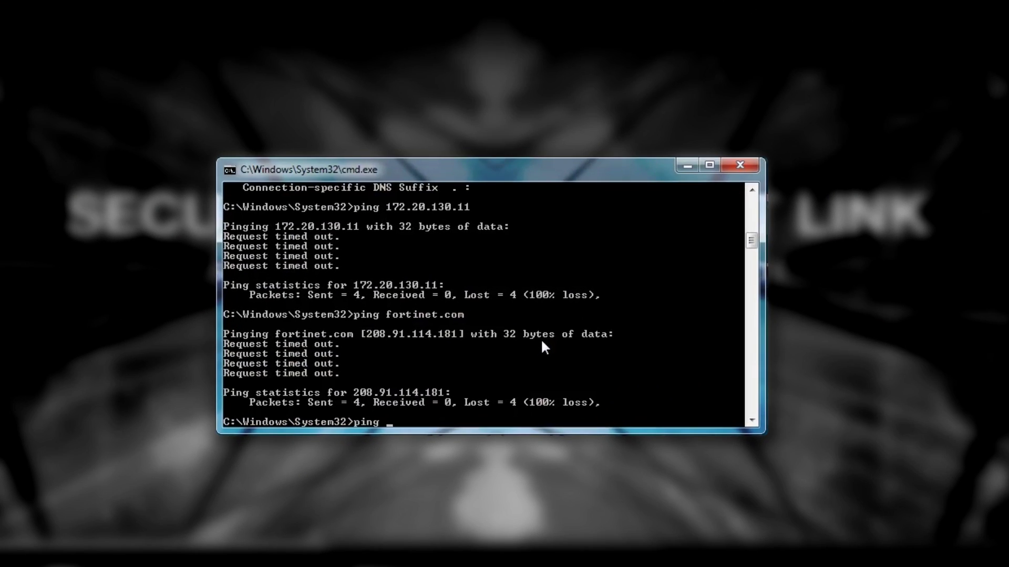
key("Escape")
key("Up")
key("Return")
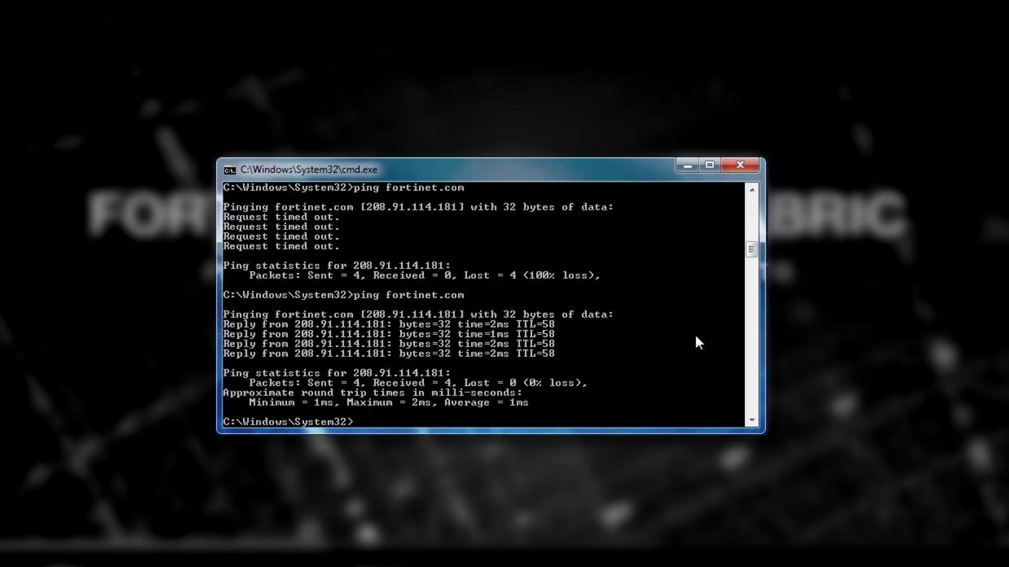
type("ping 172.20.130.11")
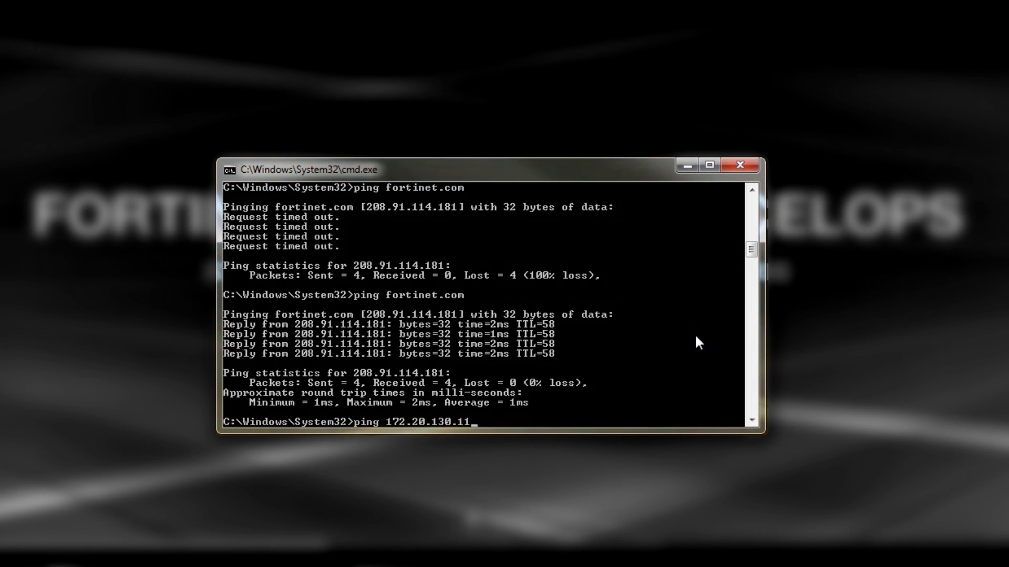
key("Return")
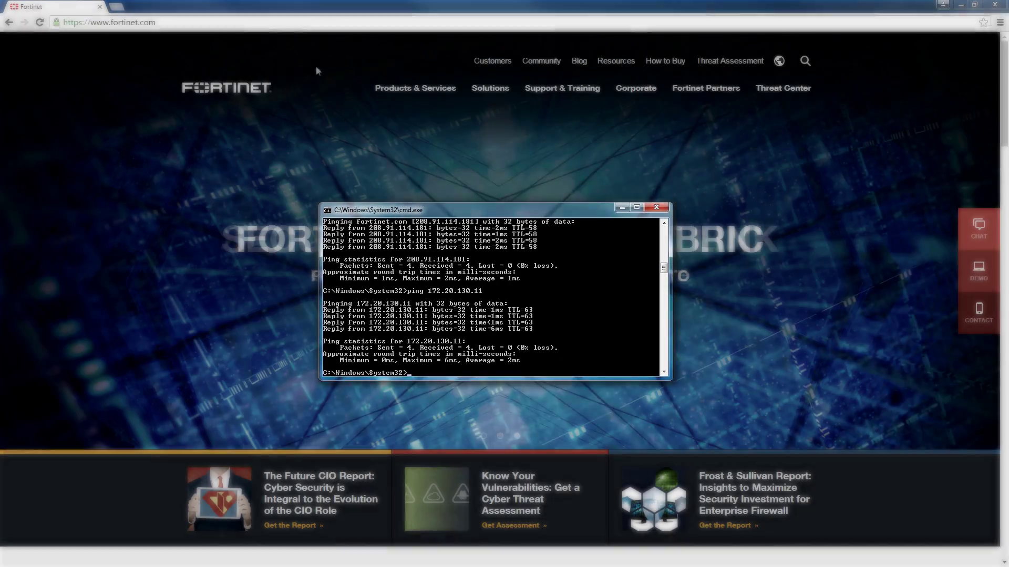
left_click(281, 23)
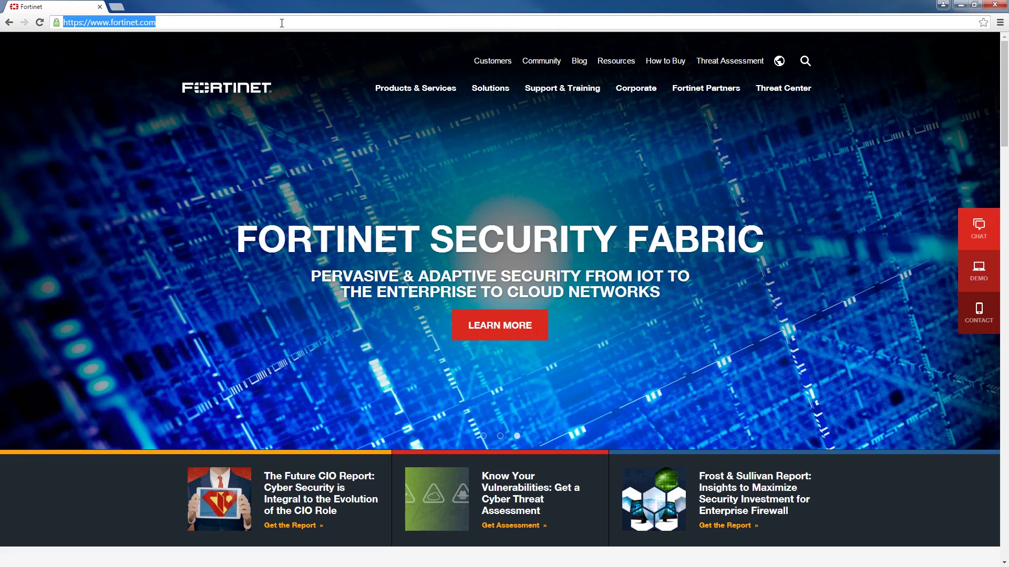
- Log in to the FortiGate at 172.20.120.10 as administrator and list the FortiSwitch VLANs
type("172.20")
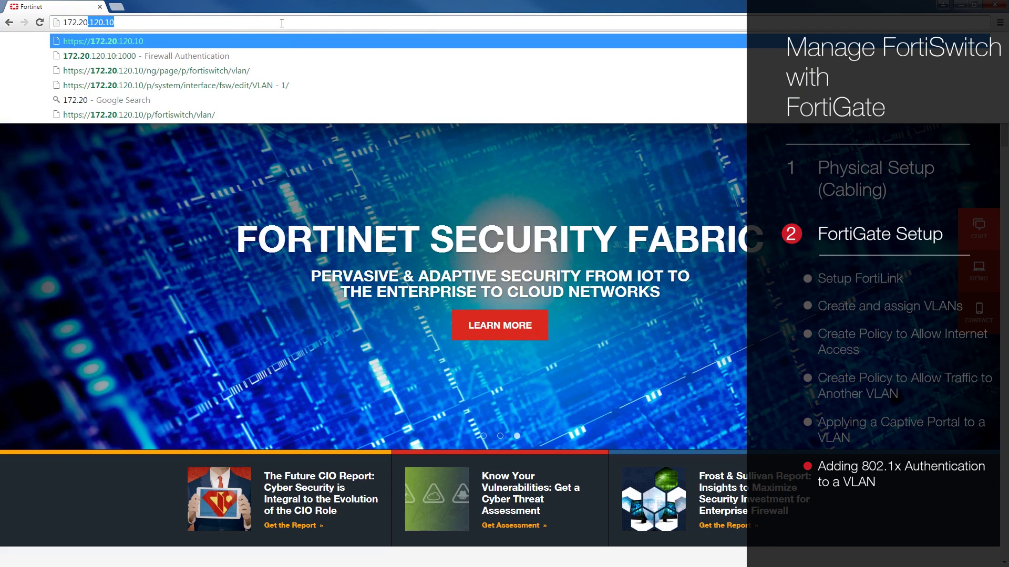
type(".")
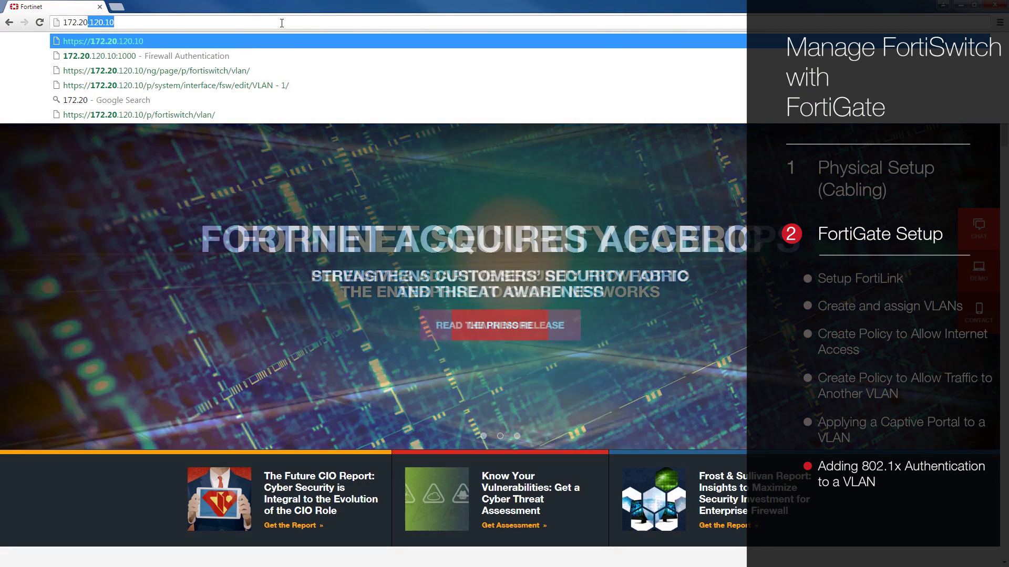
key("Return")
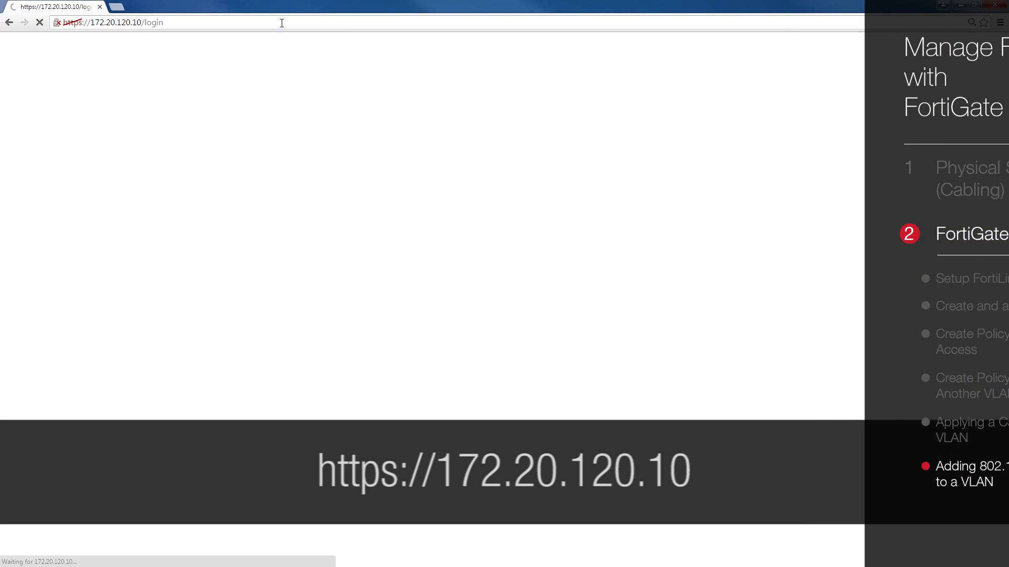
type("admin")
key("Return")
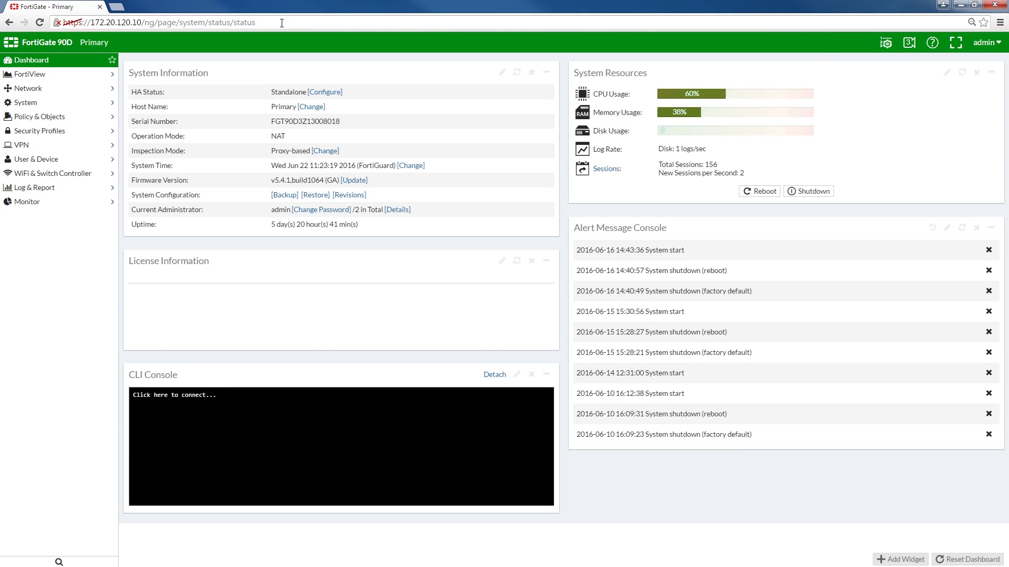
left_click(102, 178)
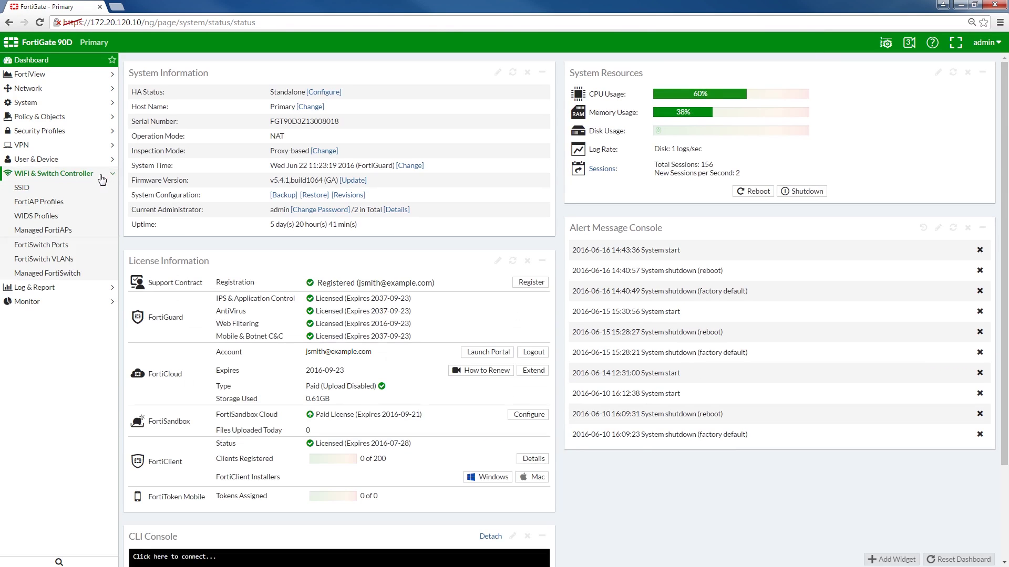
left_click(97, 260)
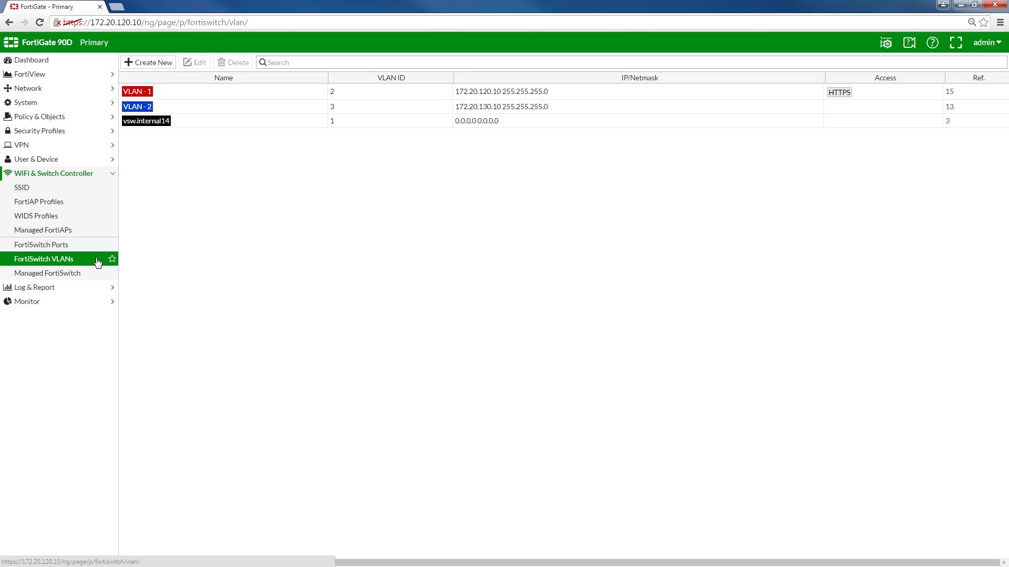
- Change VLAN - 1's security mode from Captive Portal to 802.1x and save it
double_click(245, 97)
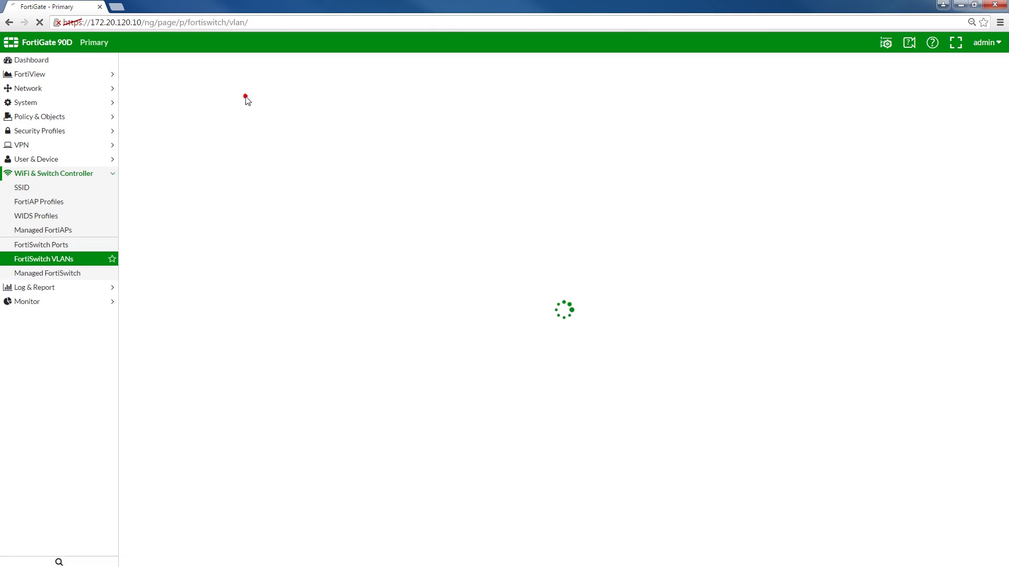
scroll(457, 430, "down", 3)
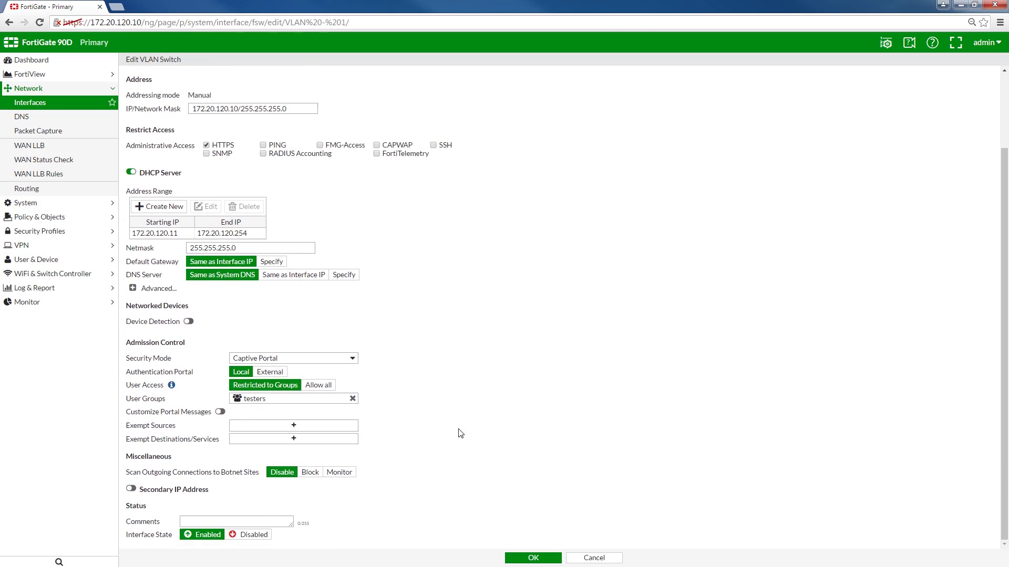
left_click(350, 359)
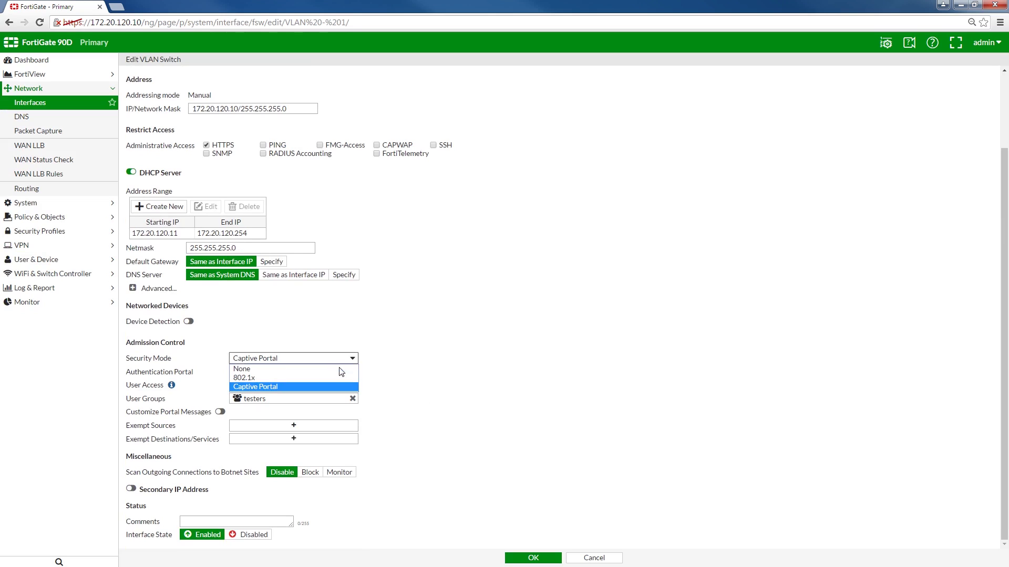
left_click(337, 379)
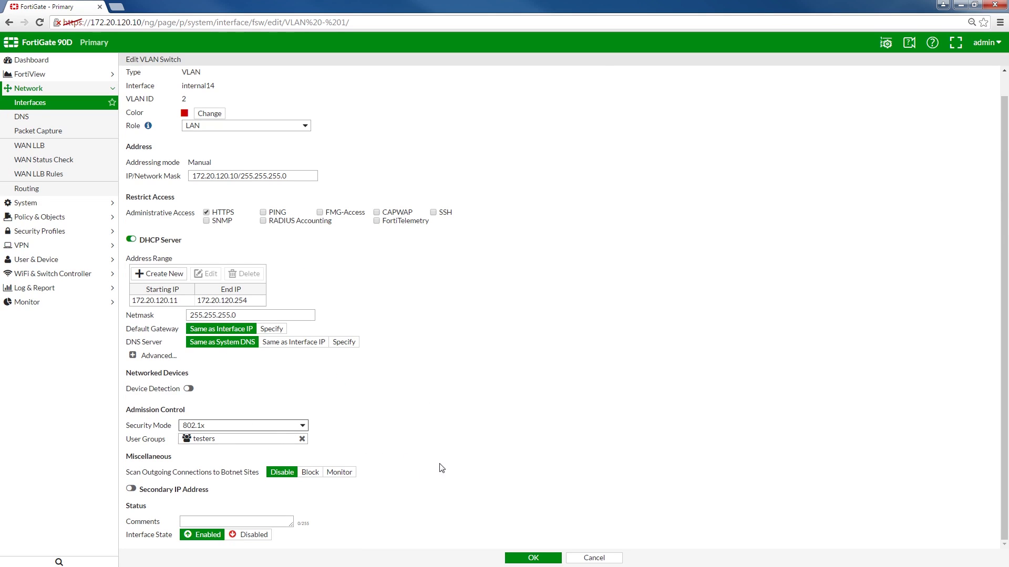
left_click(545, 559)
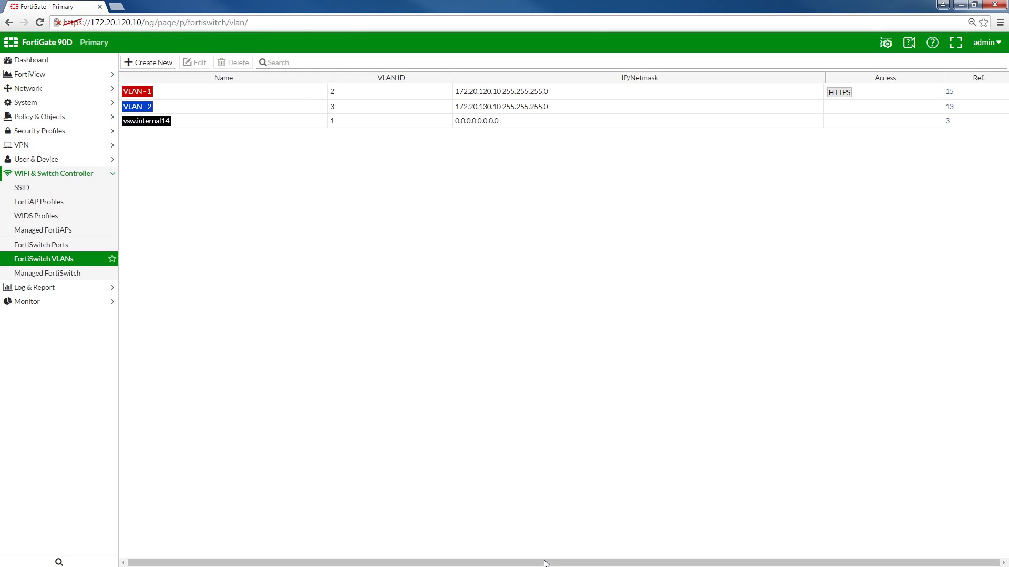
- Bring up the network authentication notification and rerun the ping to 172.20.130.11
mouse_move(536, 557)
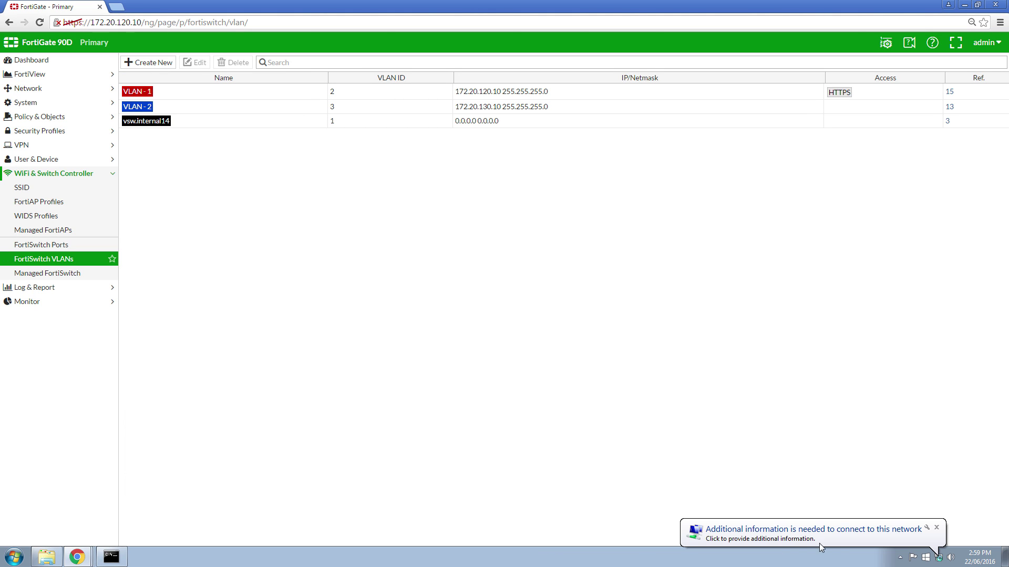
left_click(846, 540)
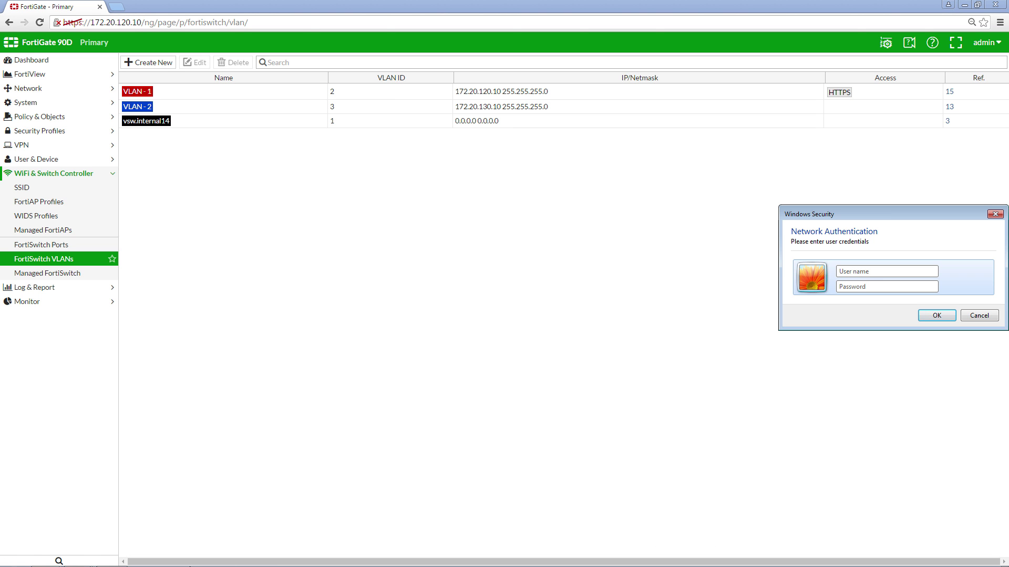
left_click(111, 557)
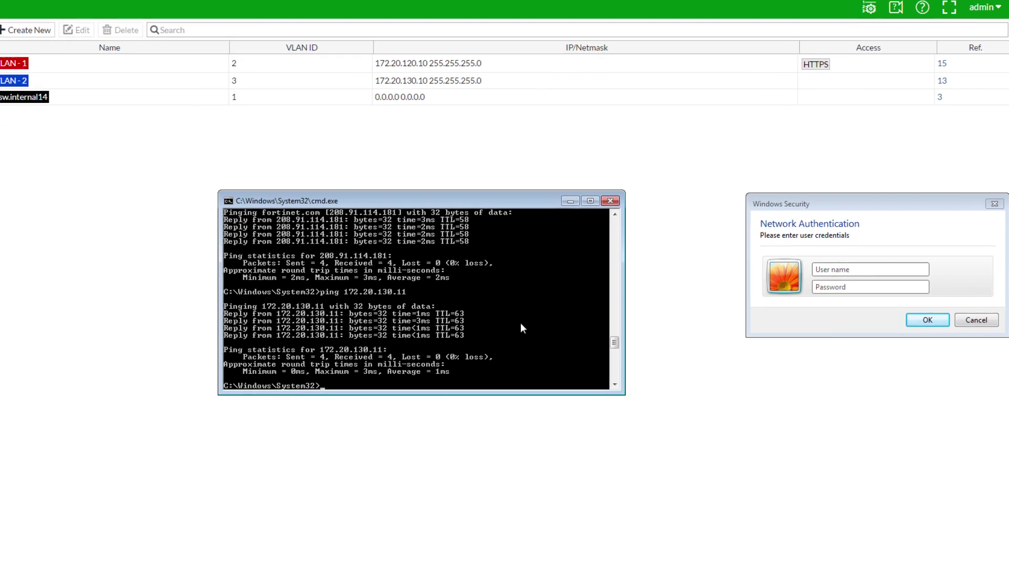
key("Up")
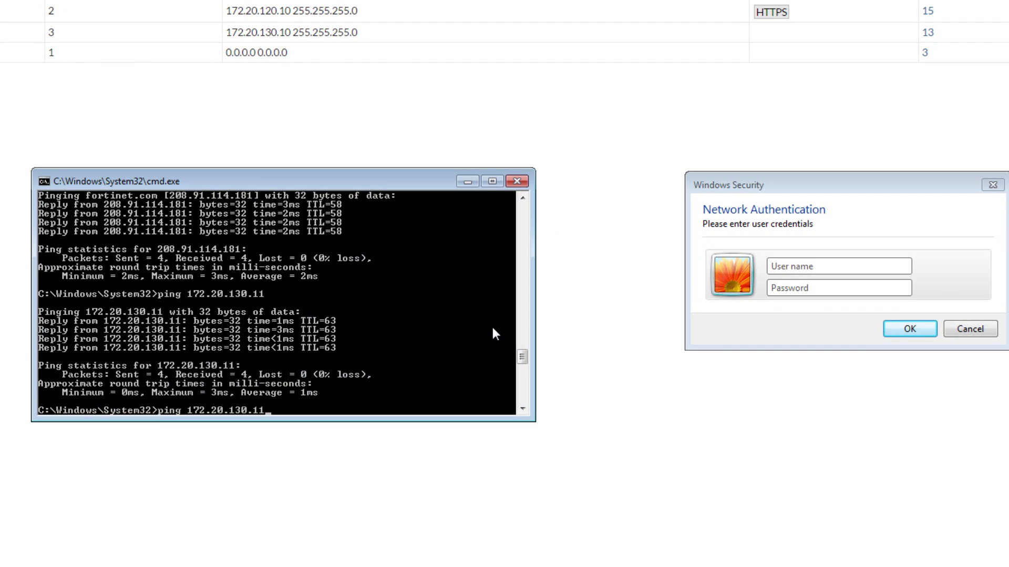
key("Return")
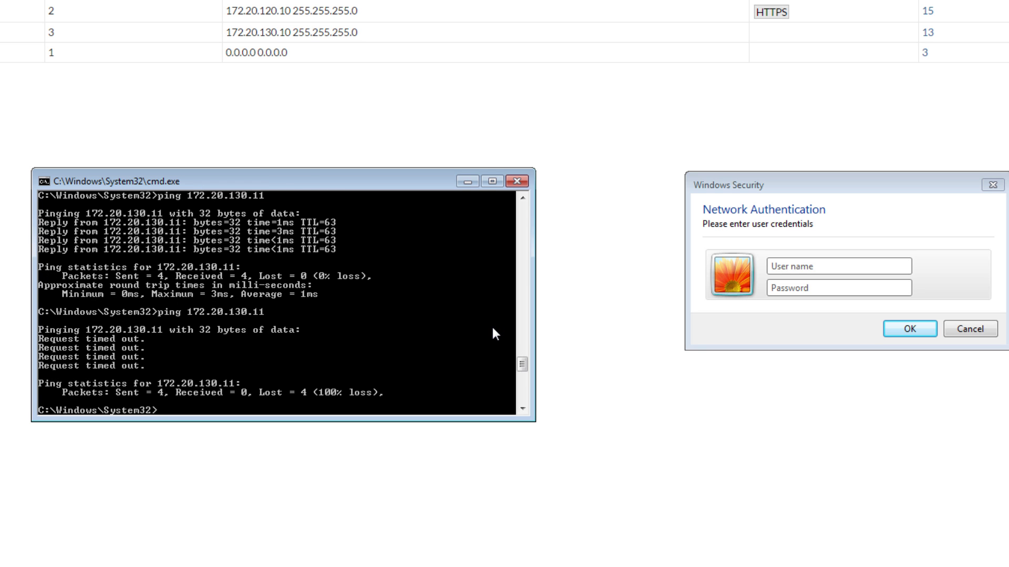
- Submit the 802.1x network credentials in Windows Security, then ping 172.20.130.11 again successfully
left_click(830, 264)
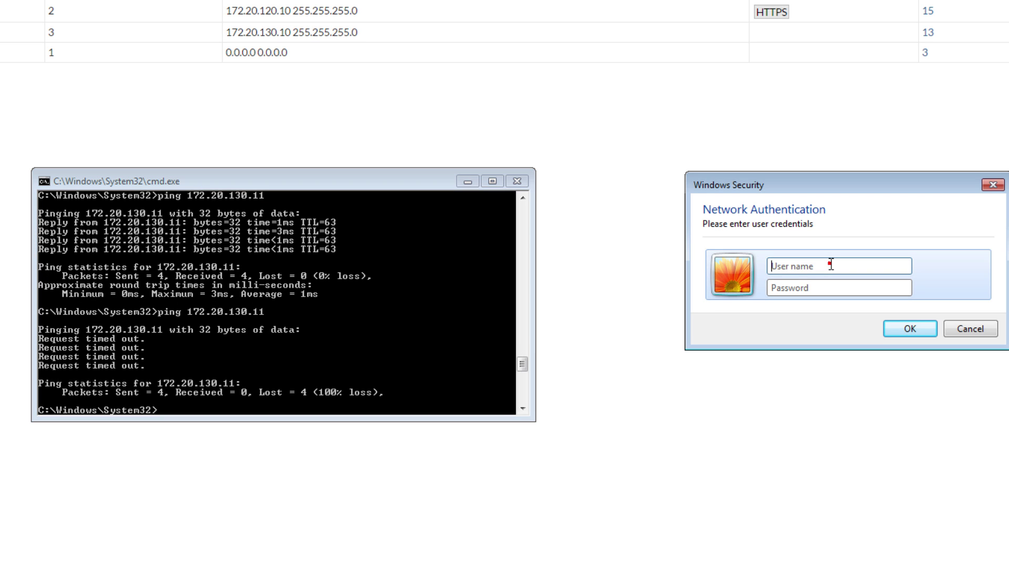
type("test")
key("Tab")
type("test")
key("Return")
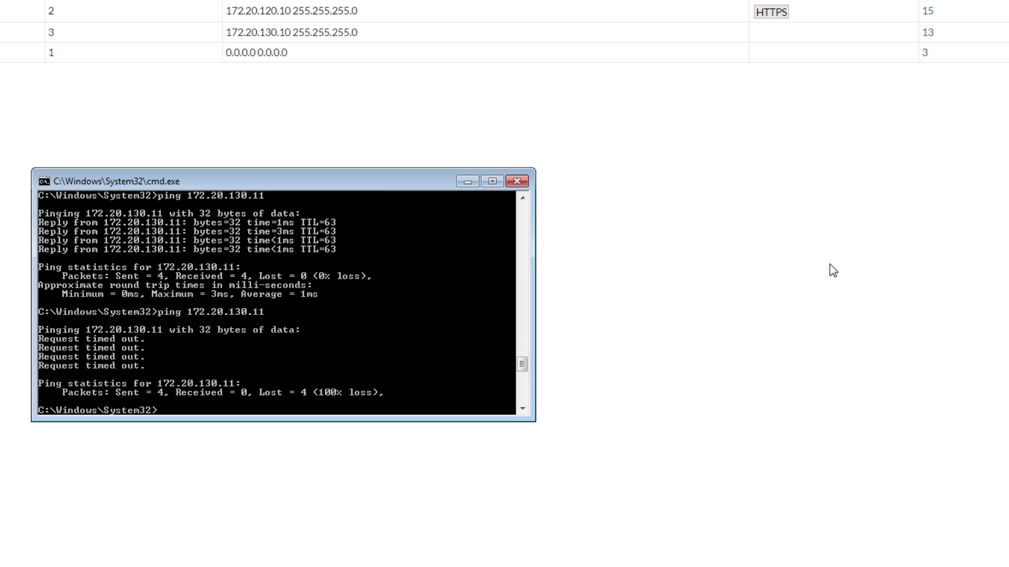
key("Up")
key("Return")
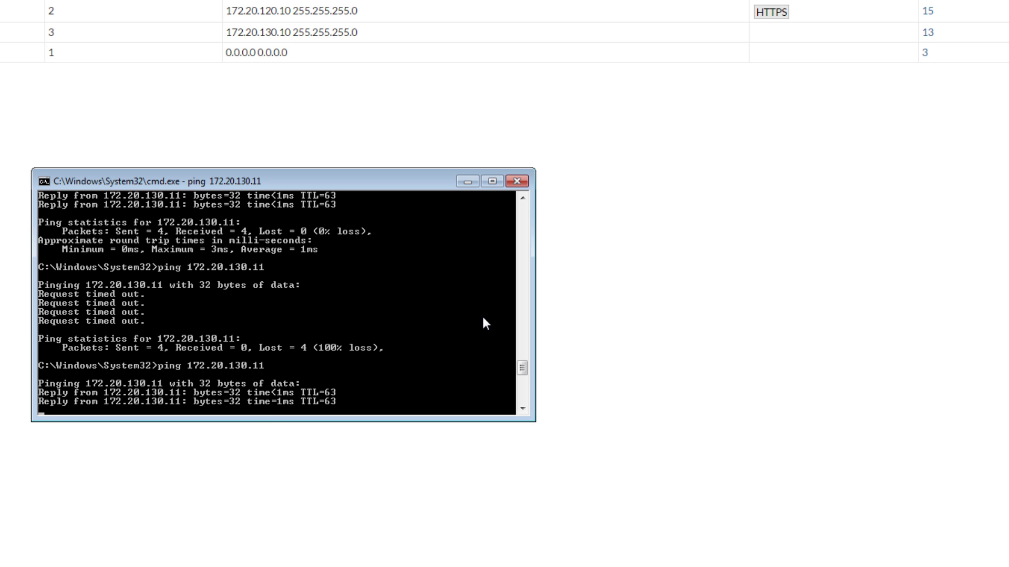